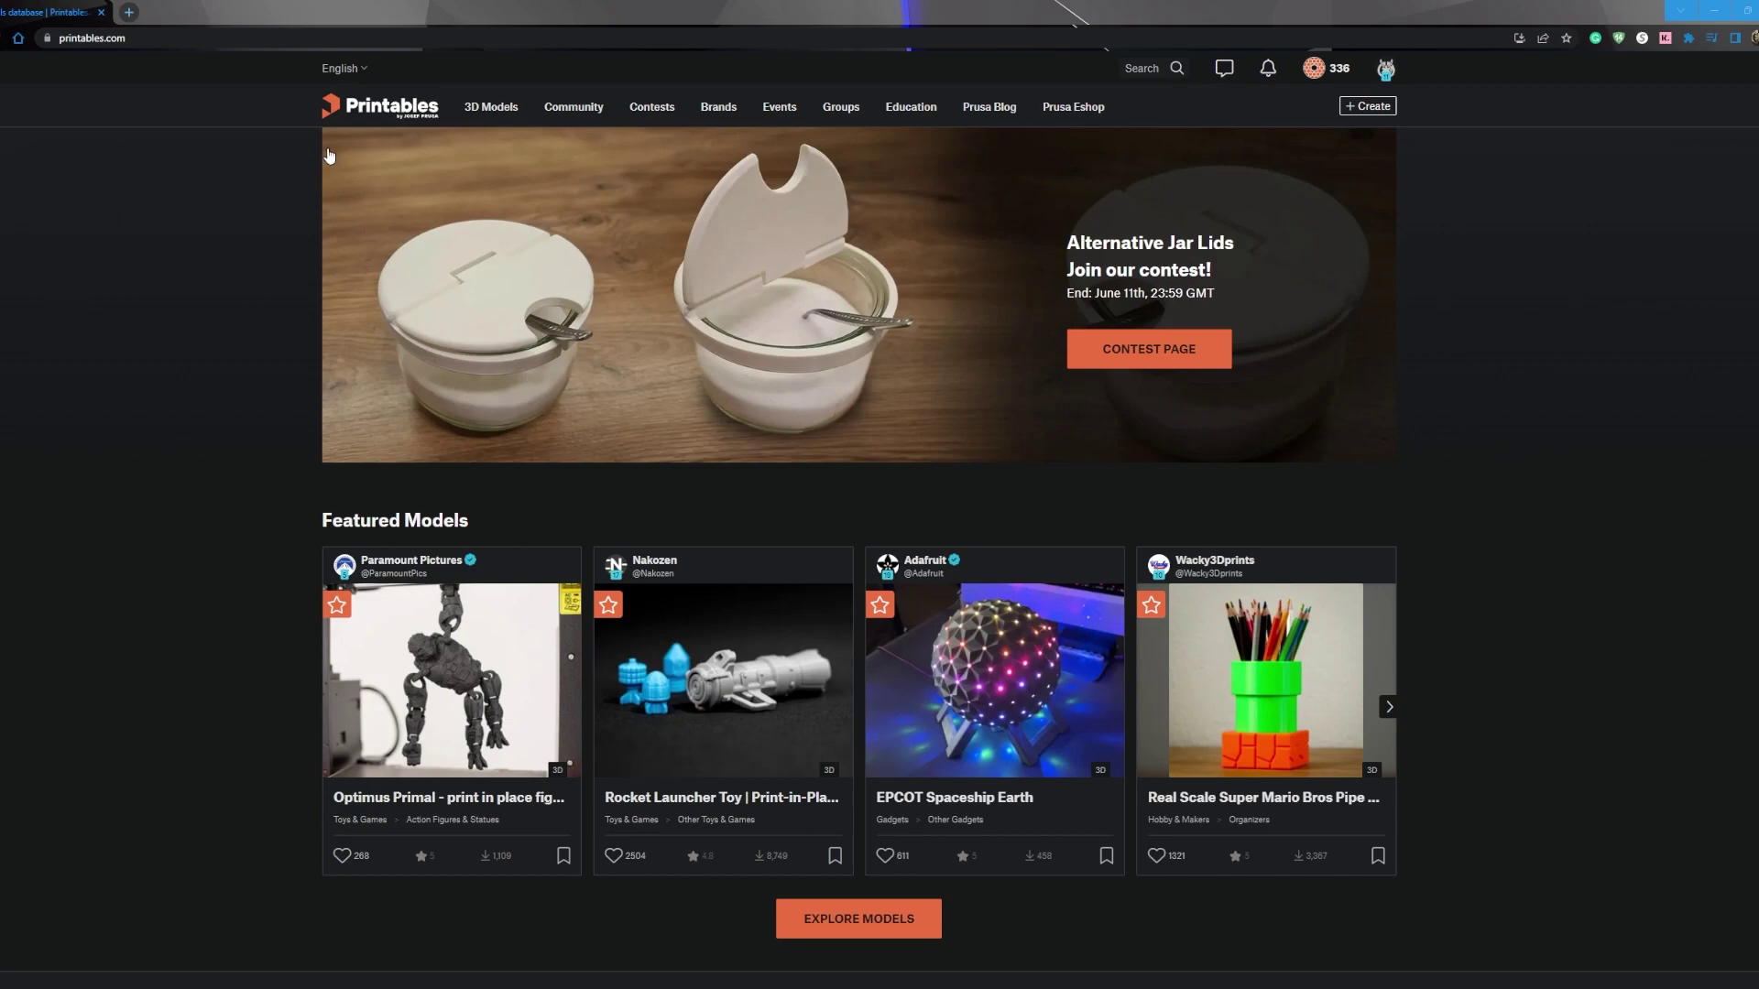
Search Printables for 'Hueforge' and browse the model results.
{"action": "left_click", "coordinate": [1143, 68]}
{"action": "right_click", "coordinate": [869, 165]}
{"action": "left_click", "coordinate": [921, 275]}
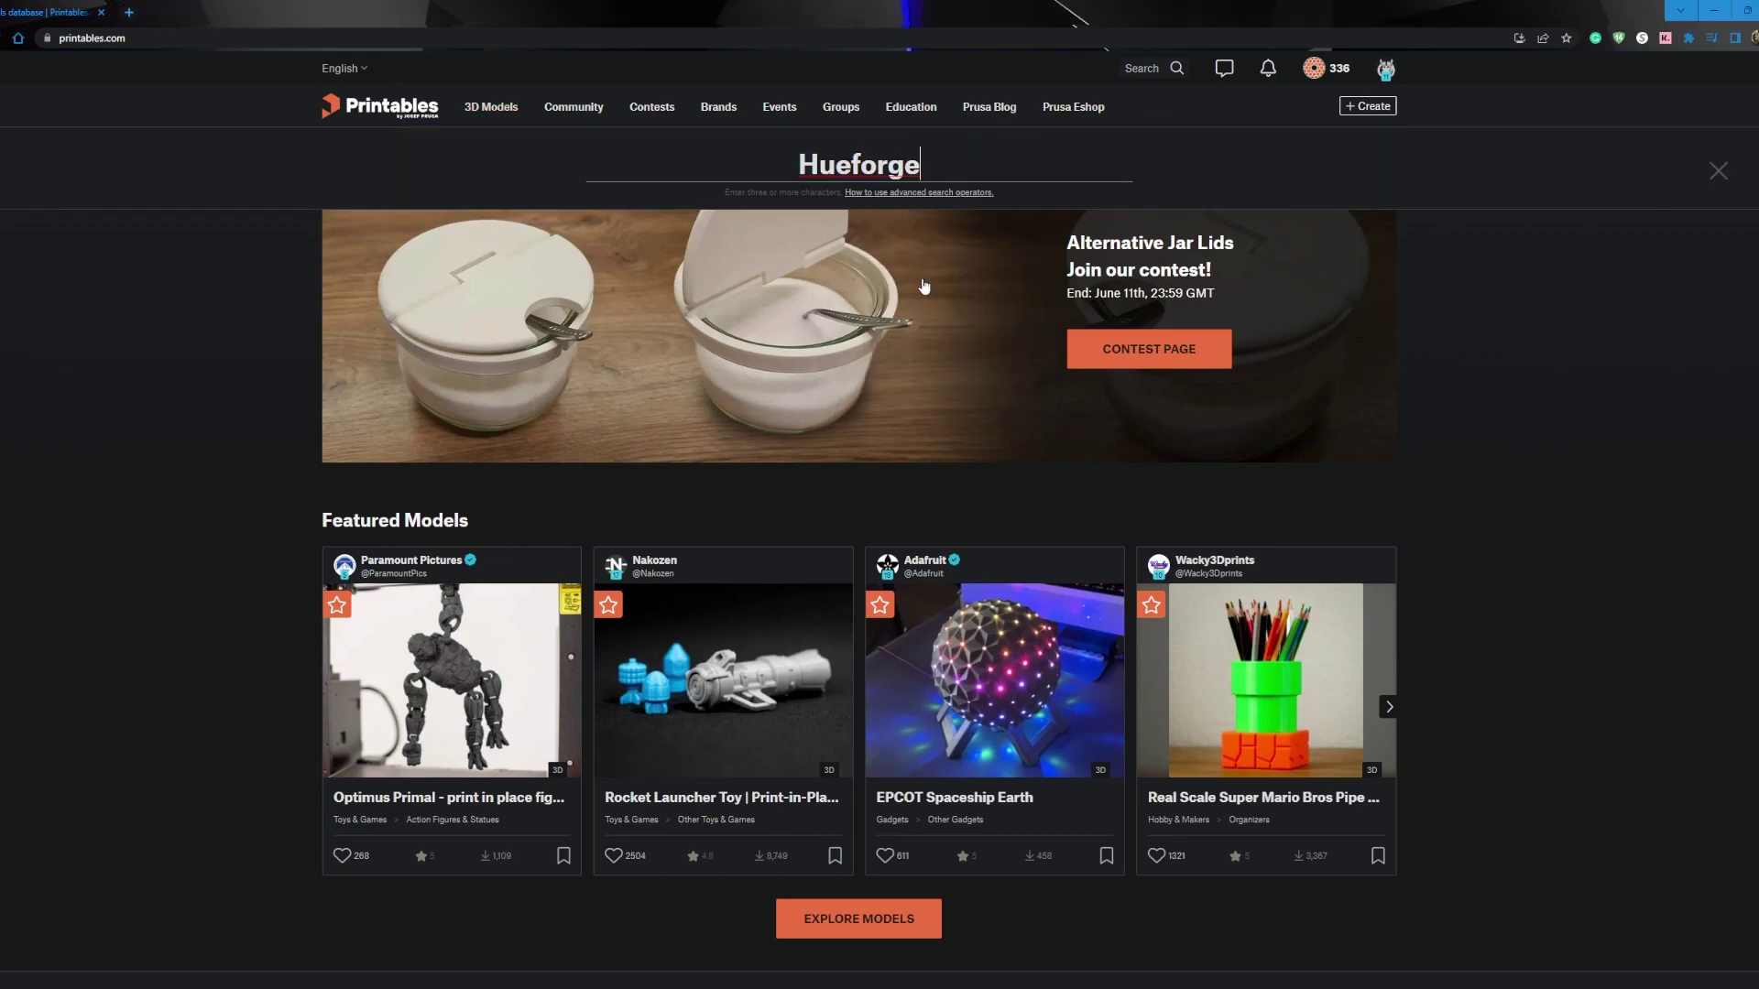
{"action": "key", "text": "Return"}
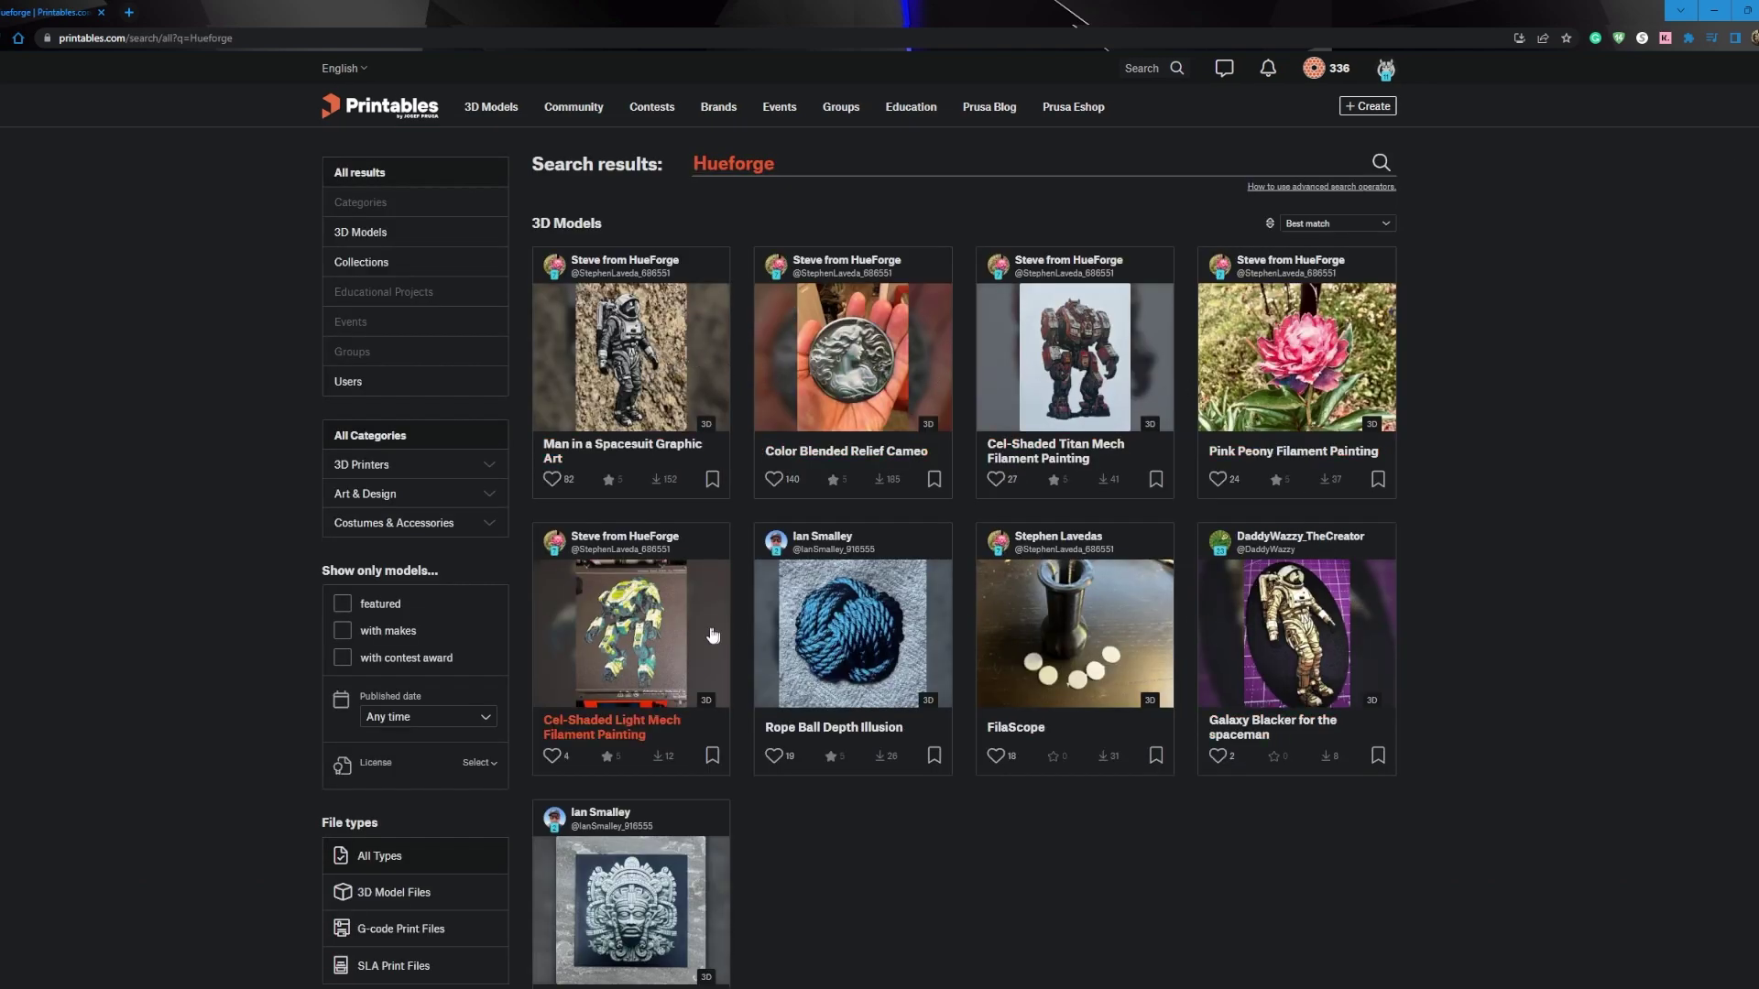
{"action": "scroll", "coordinate": [701, 634], "scroll_direction": "down", "scroll_amount": 1}
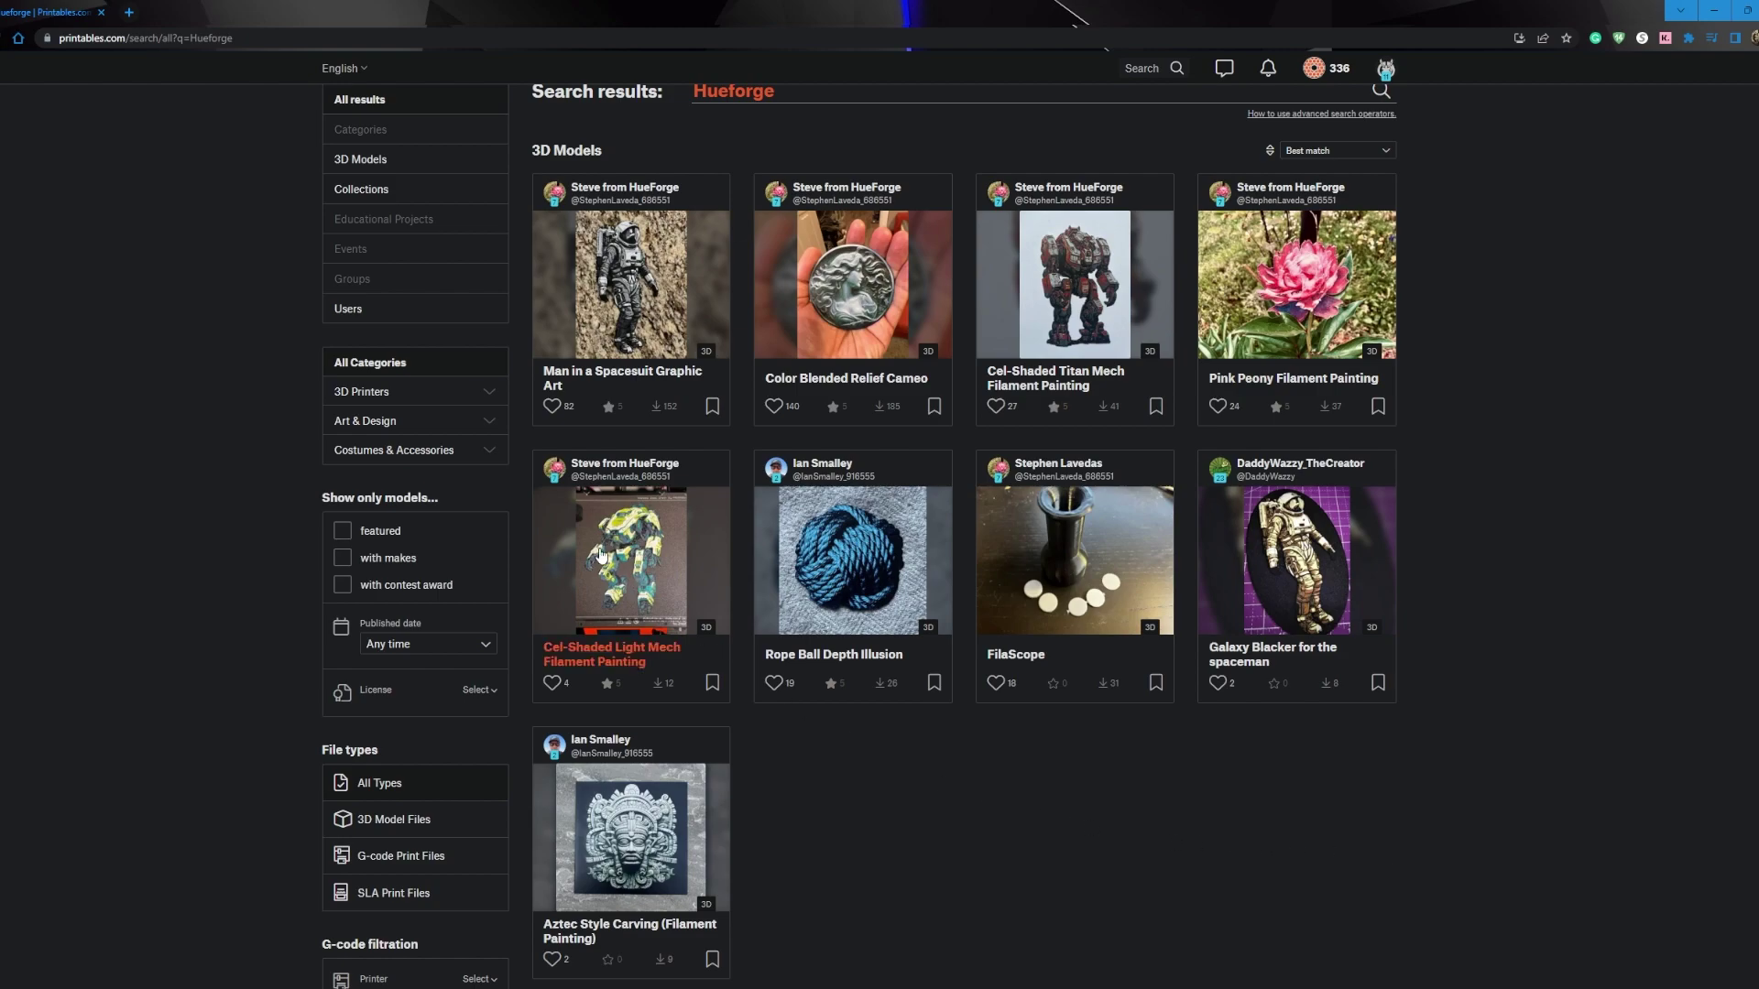
Download Light Mech._Front_133x200.stl from the Cel-Shaded Light Mech Filament Painting page.
{"action": "left_click", "coordinate": [647, 573]}
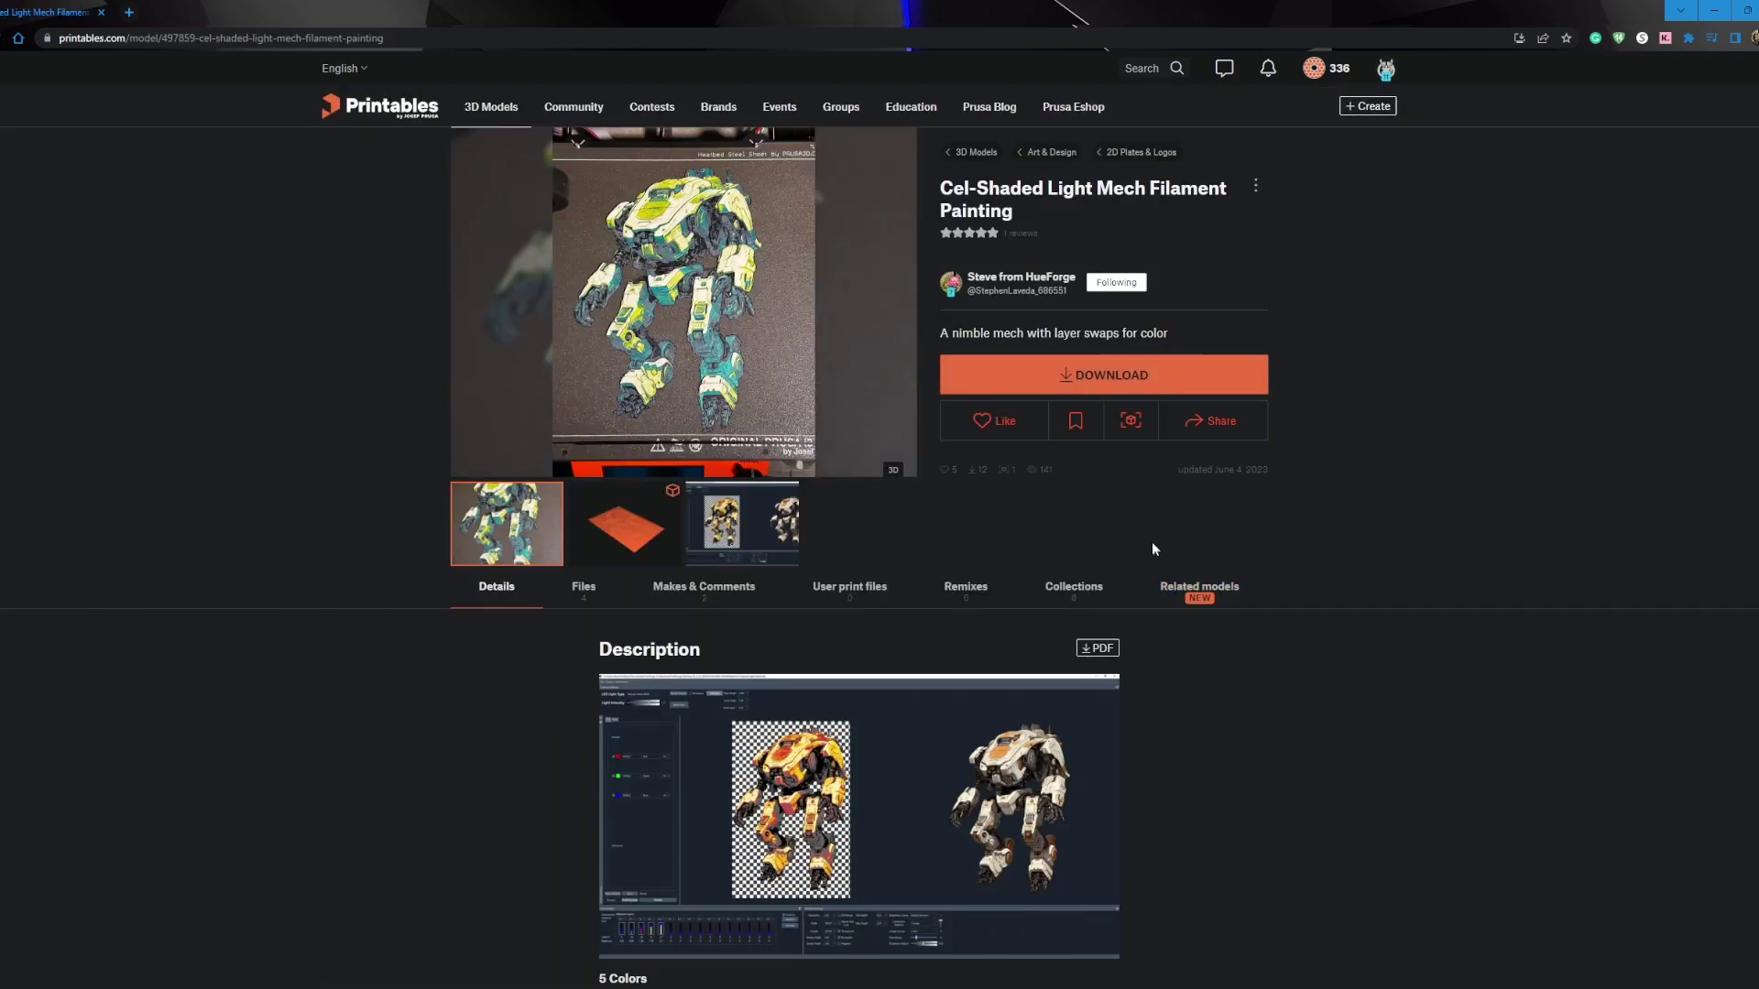
{"action": "scroll", "coordinate": [1016, 430], "scroll_direction": "down", "scroll_amount": 1}
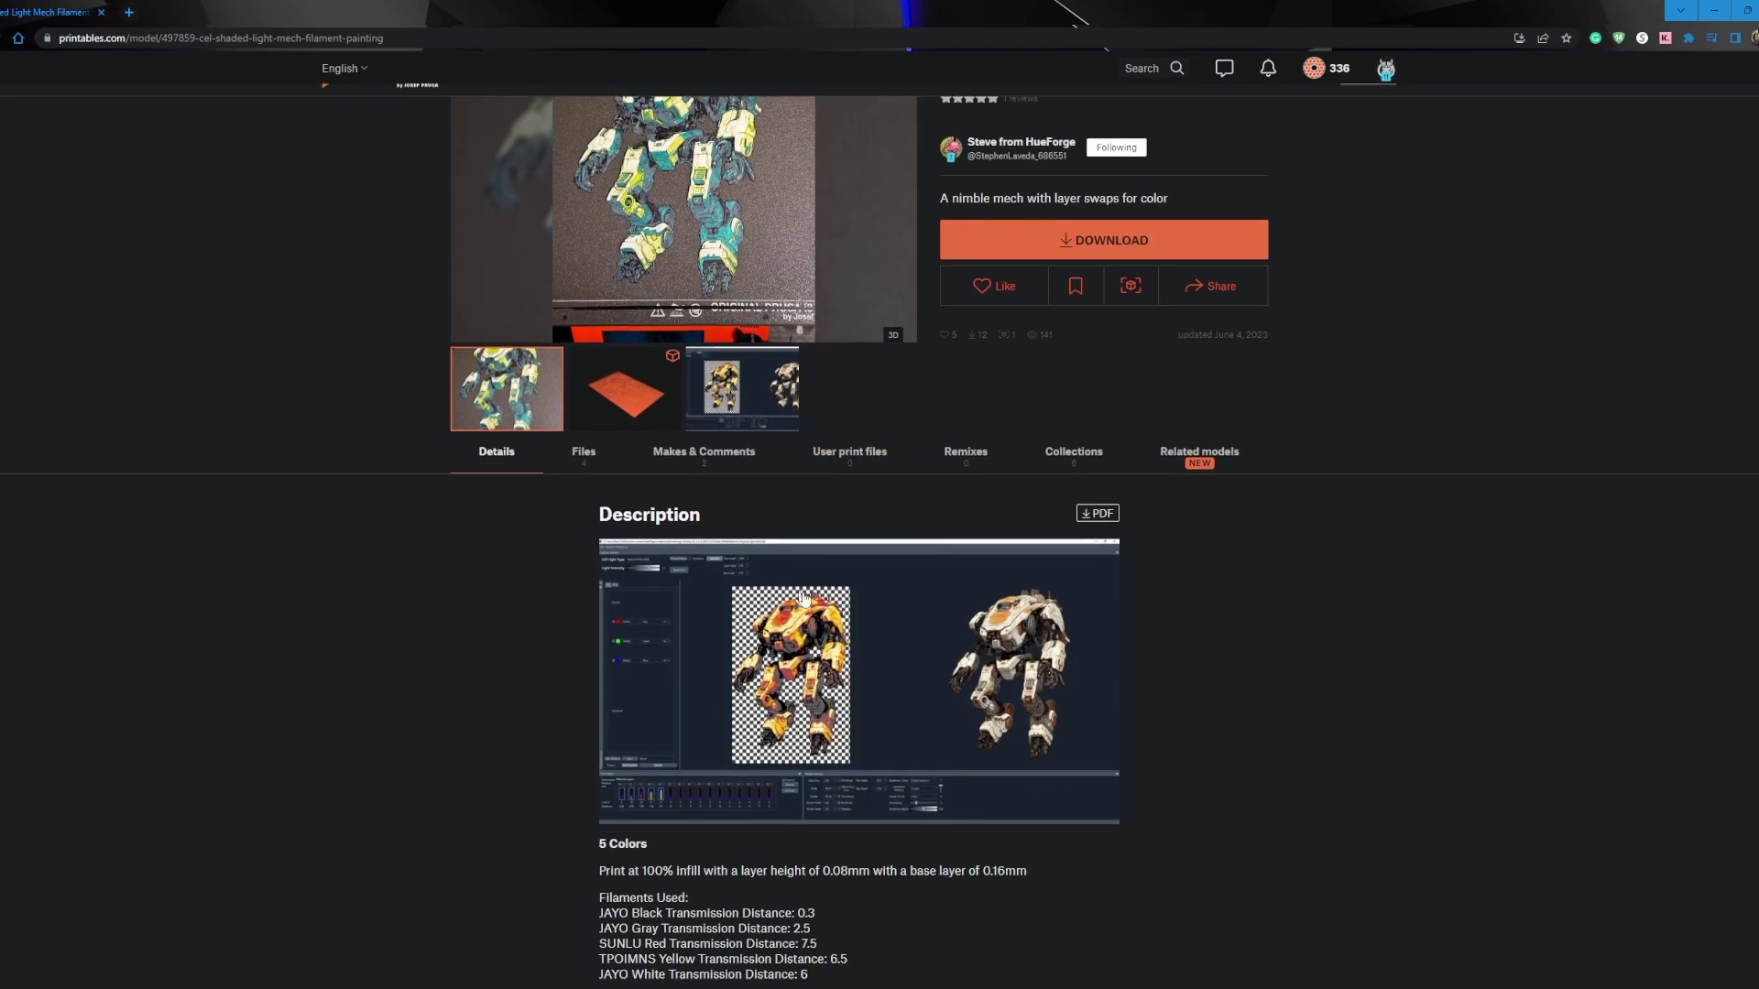
{"action": "scroll", "coordinate": [971, 376], "scroll_direction": "up", "scroll_amount": 1}
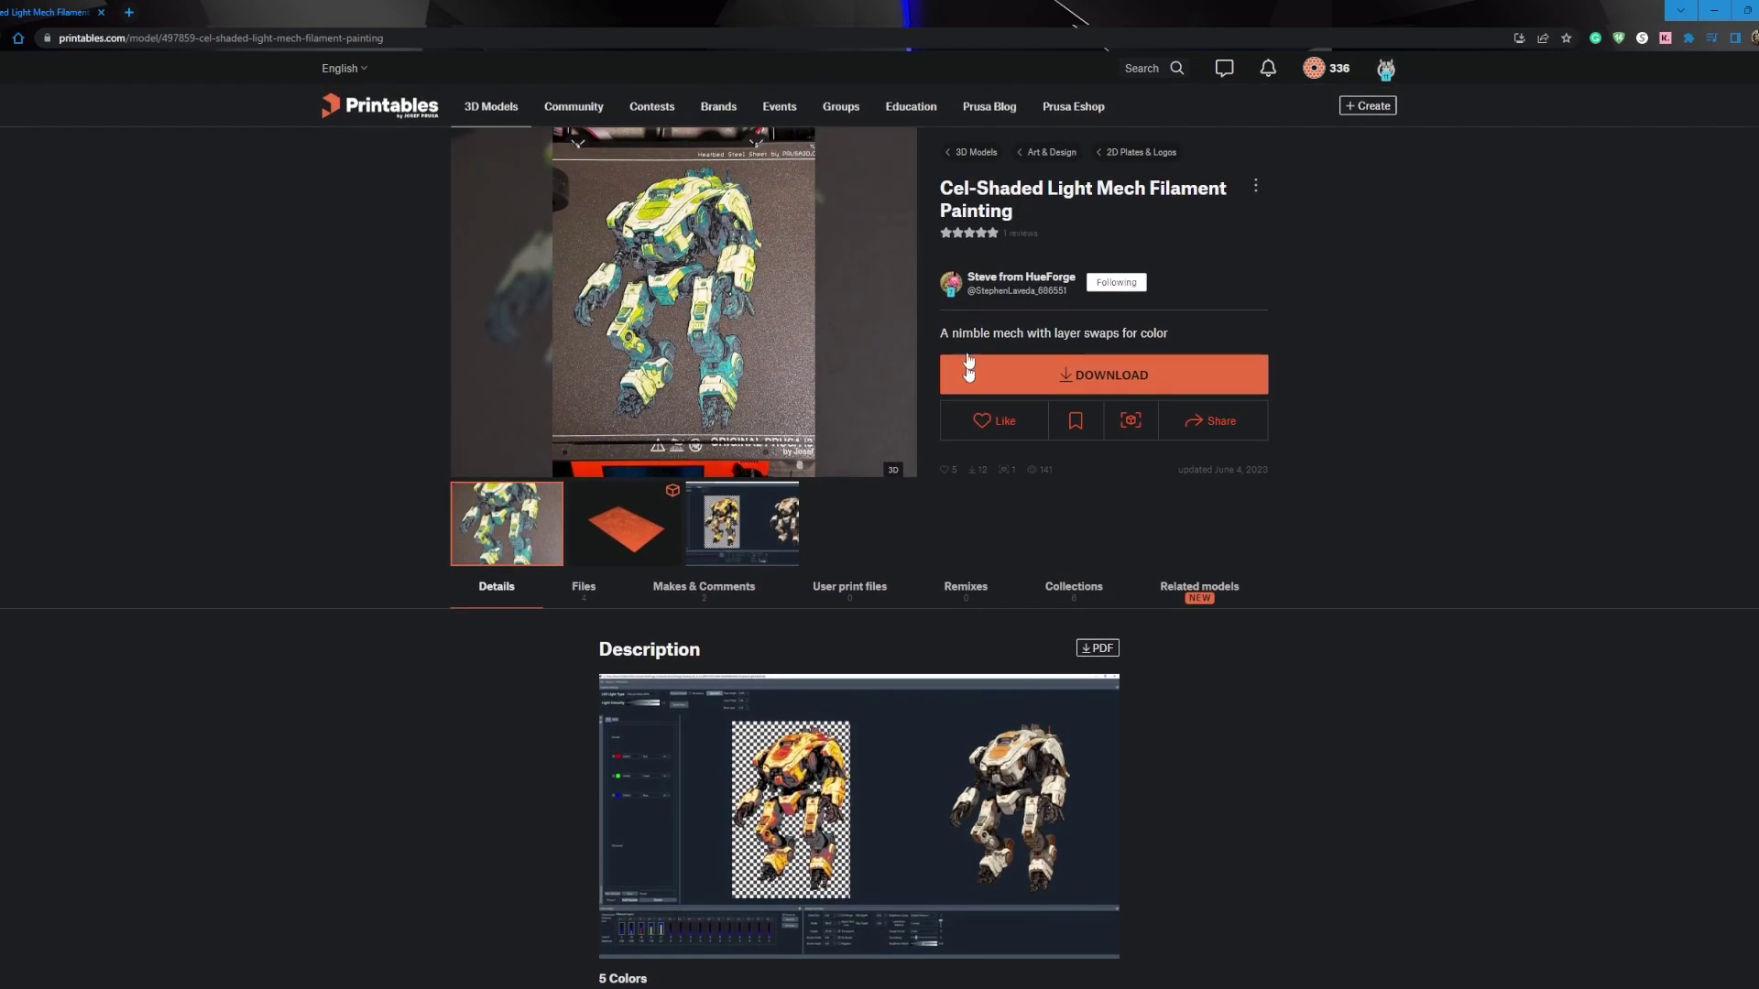
{"action": "left_click", "coordinate": [1117, 390]}
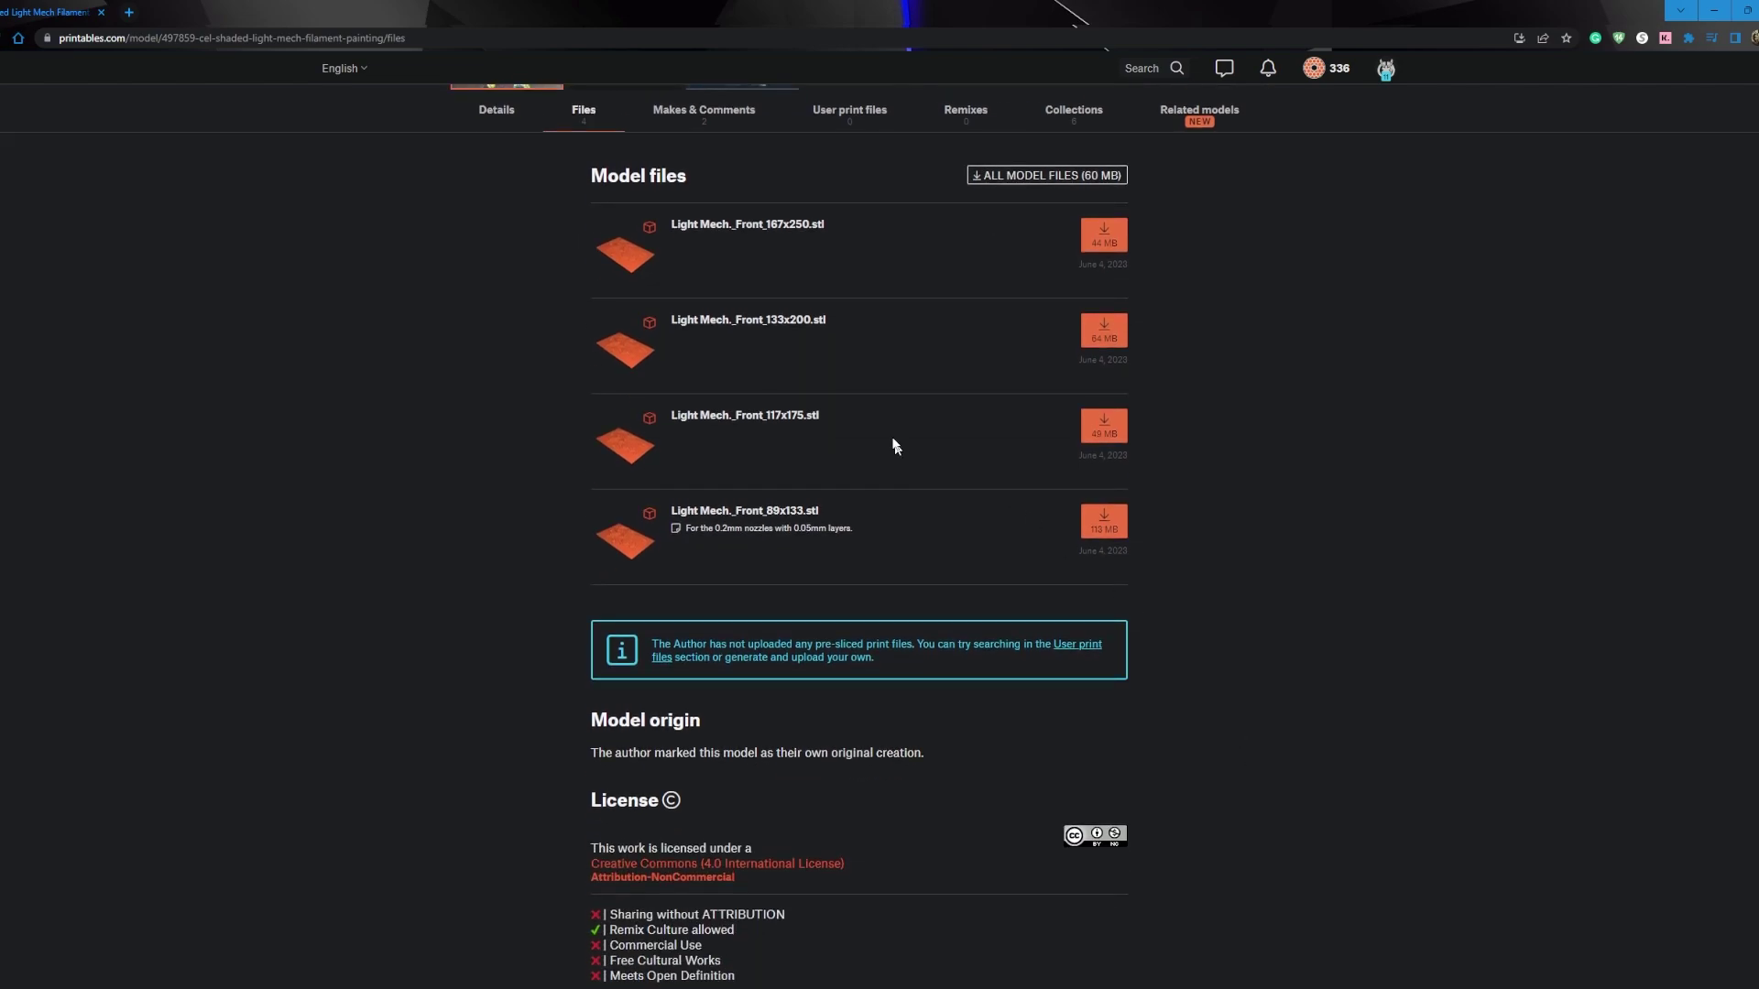
{"action": "left_click", "coordinate": [1116, 336]}
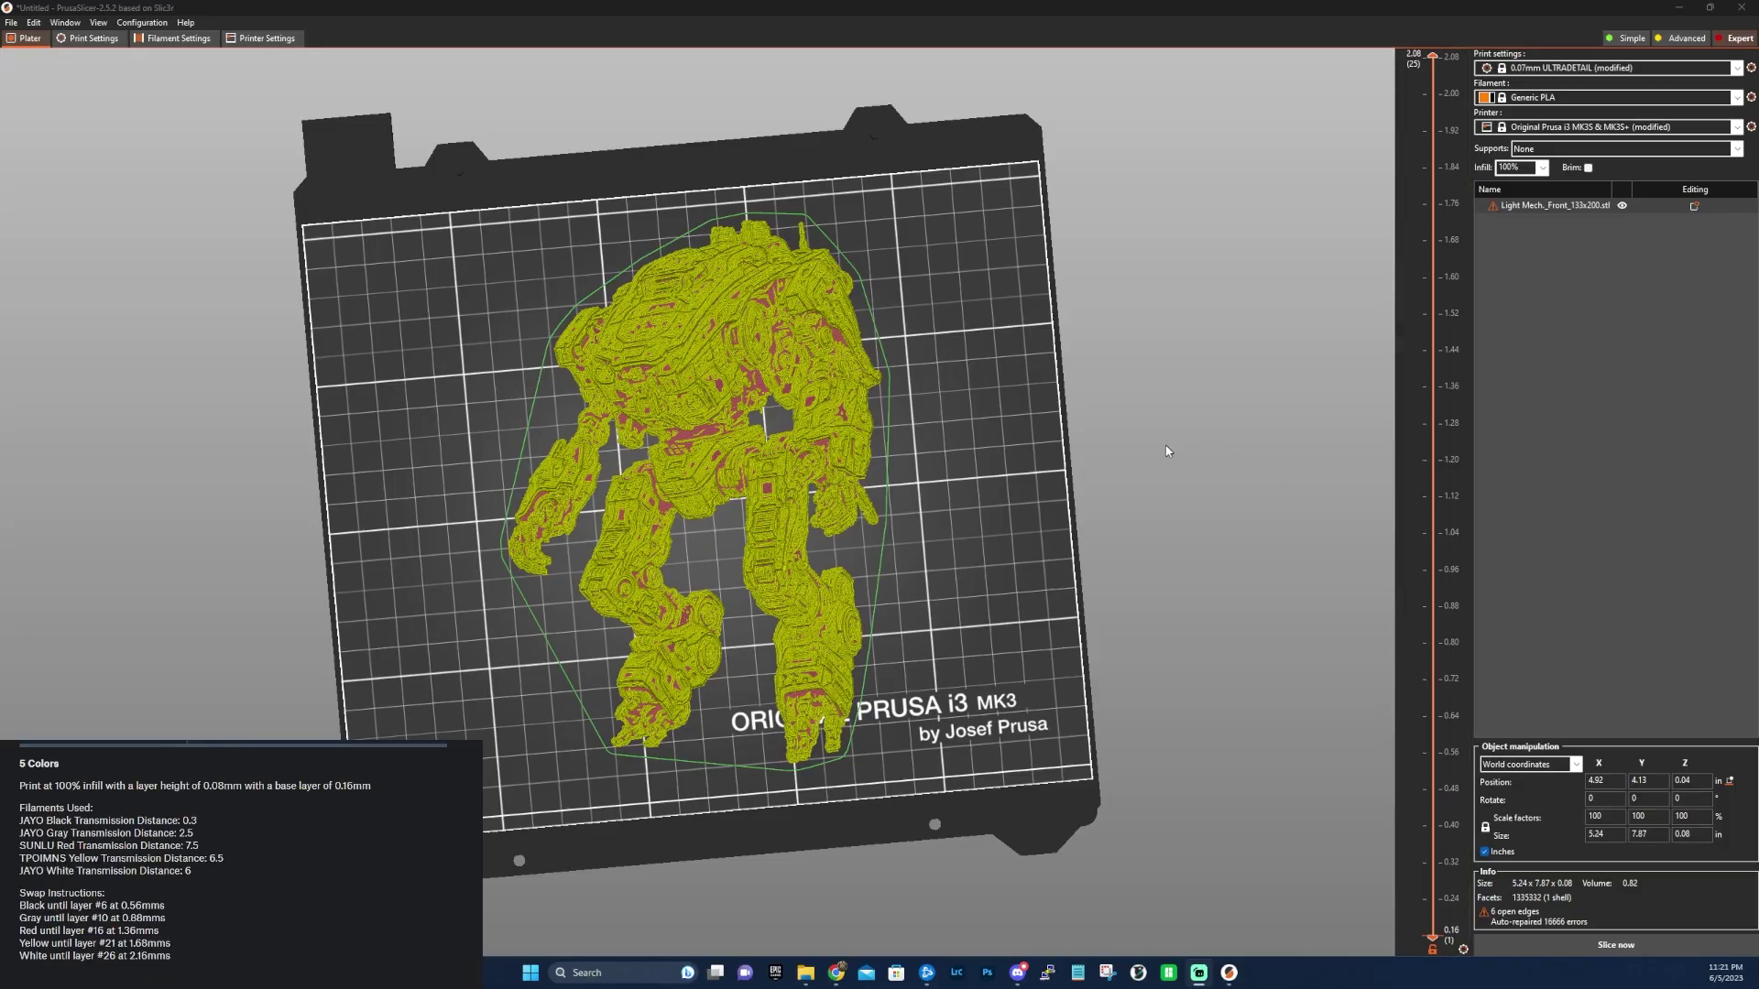
Review the layer height and 100% infill print settings, then slice the mech.
{"action": "left_click_drag", "start_coordinate": [1174, 525], "coordinate": [1190, 559]}
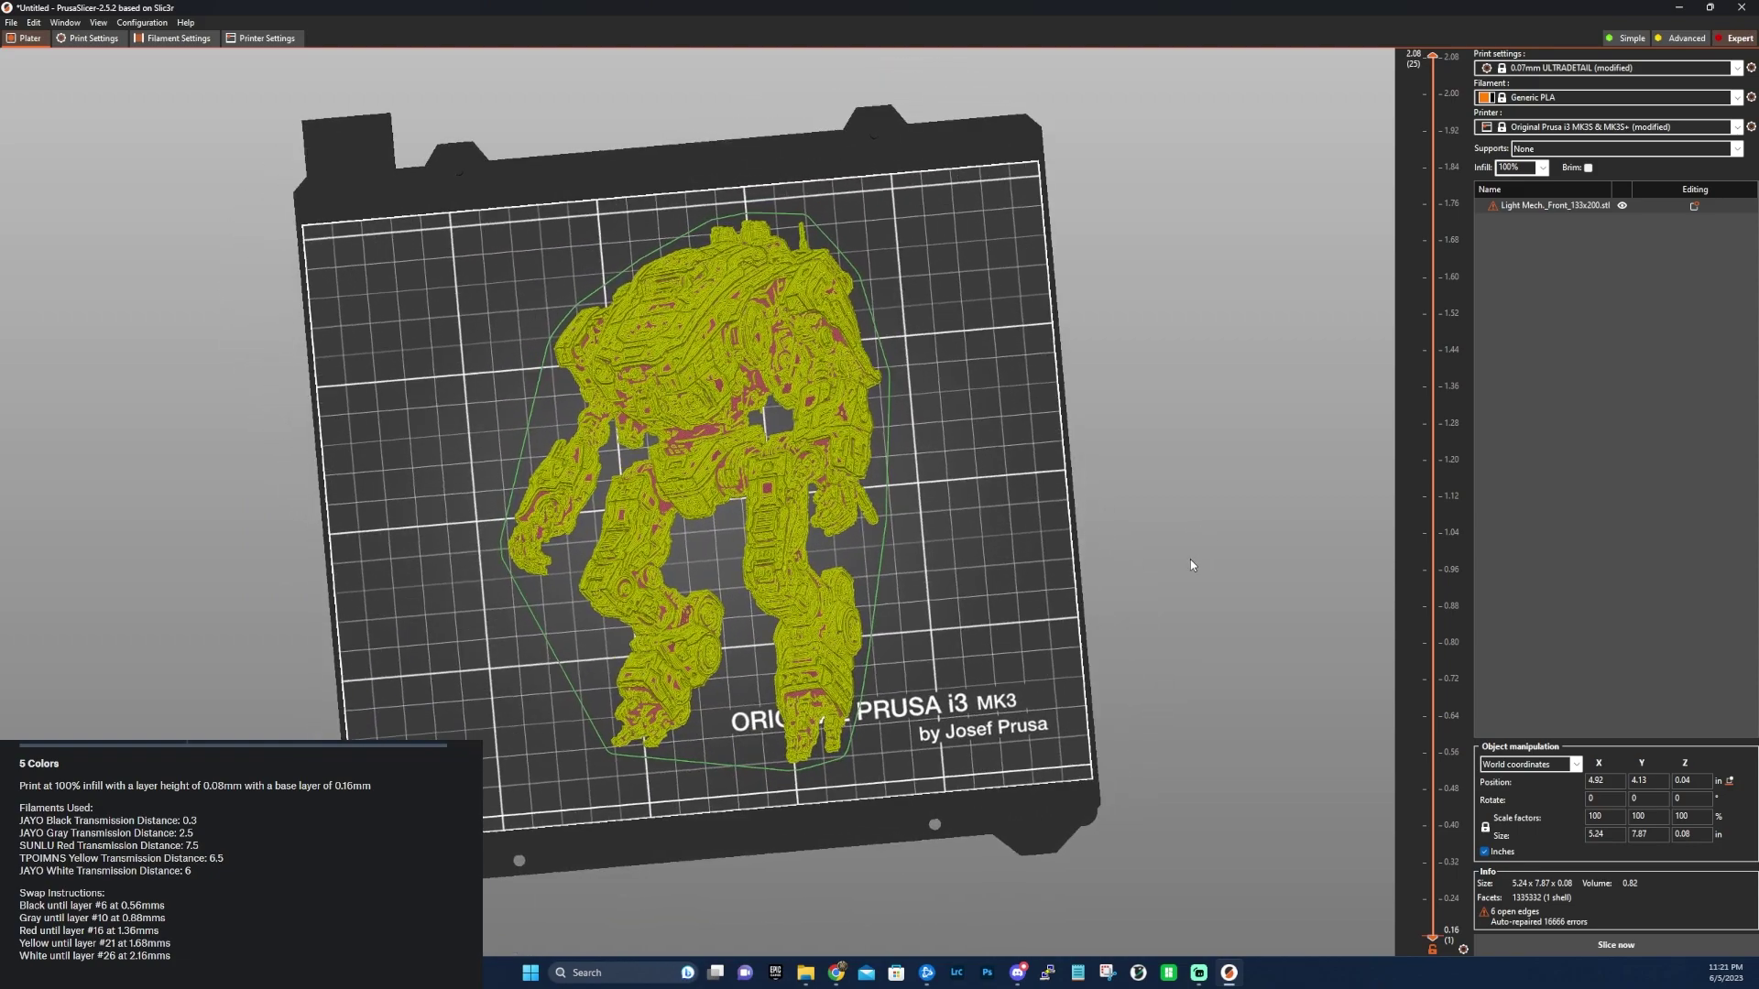
{"action": "left_click", "coordinate": [1750, 69]}
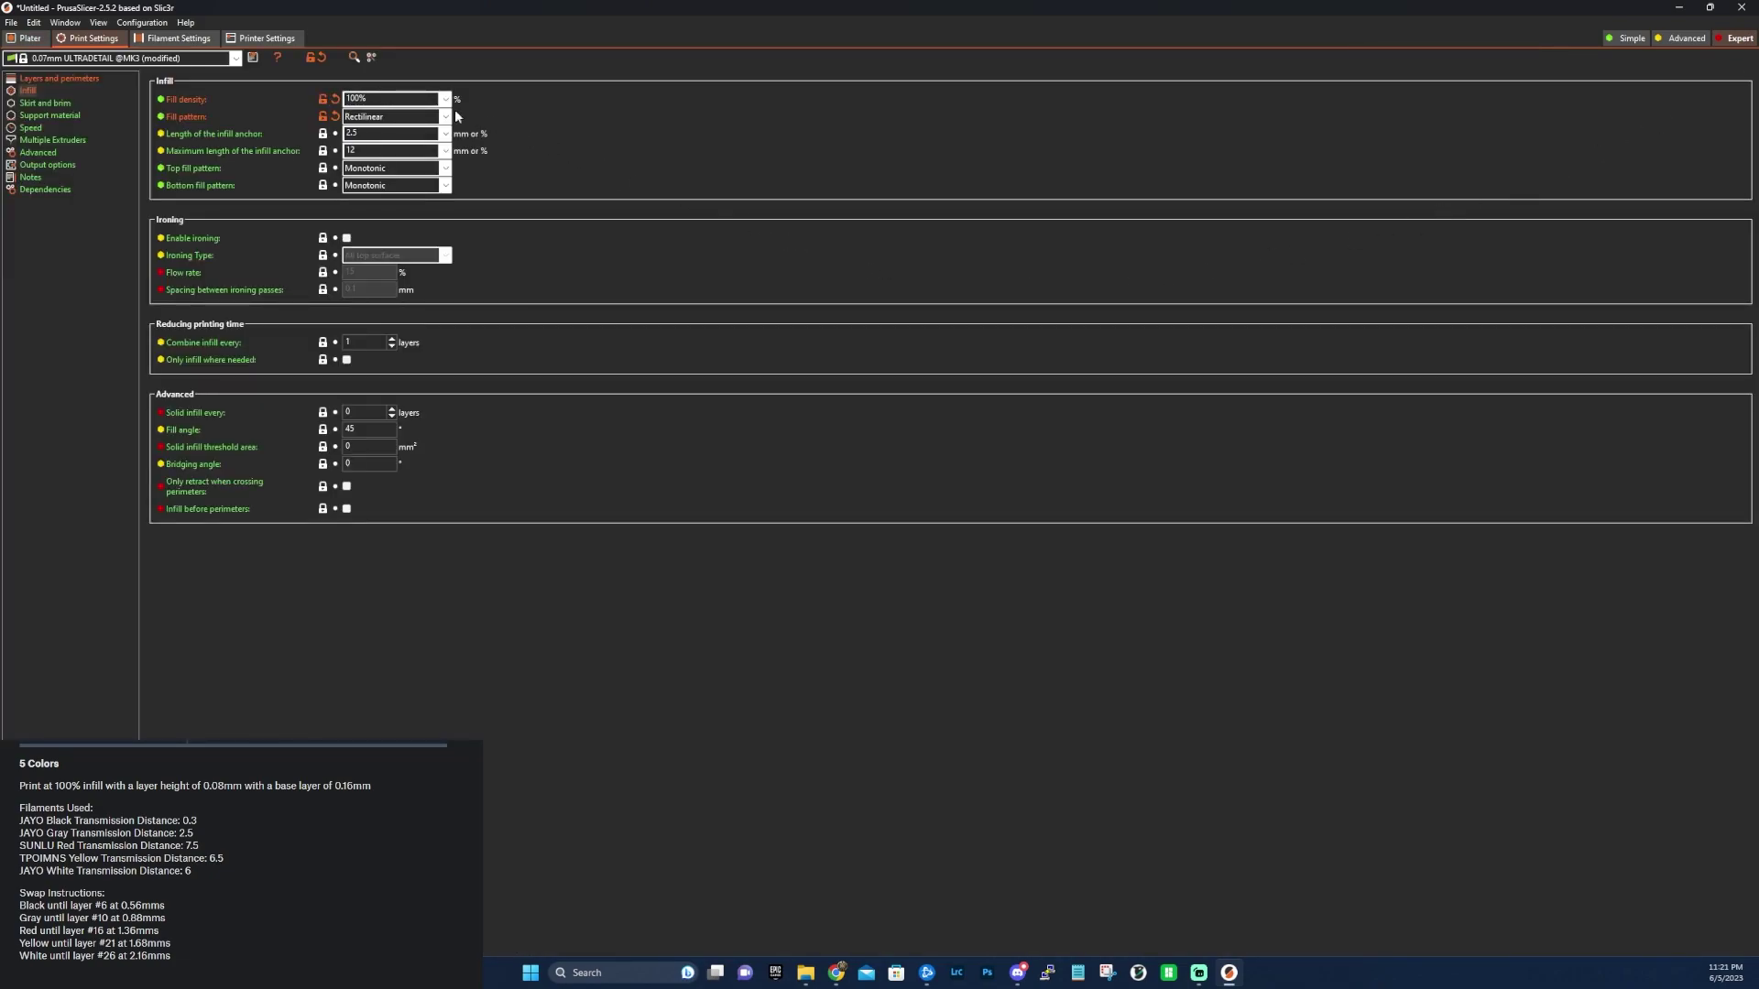
{"action": "left_click", "coordinate": [92, 78]}
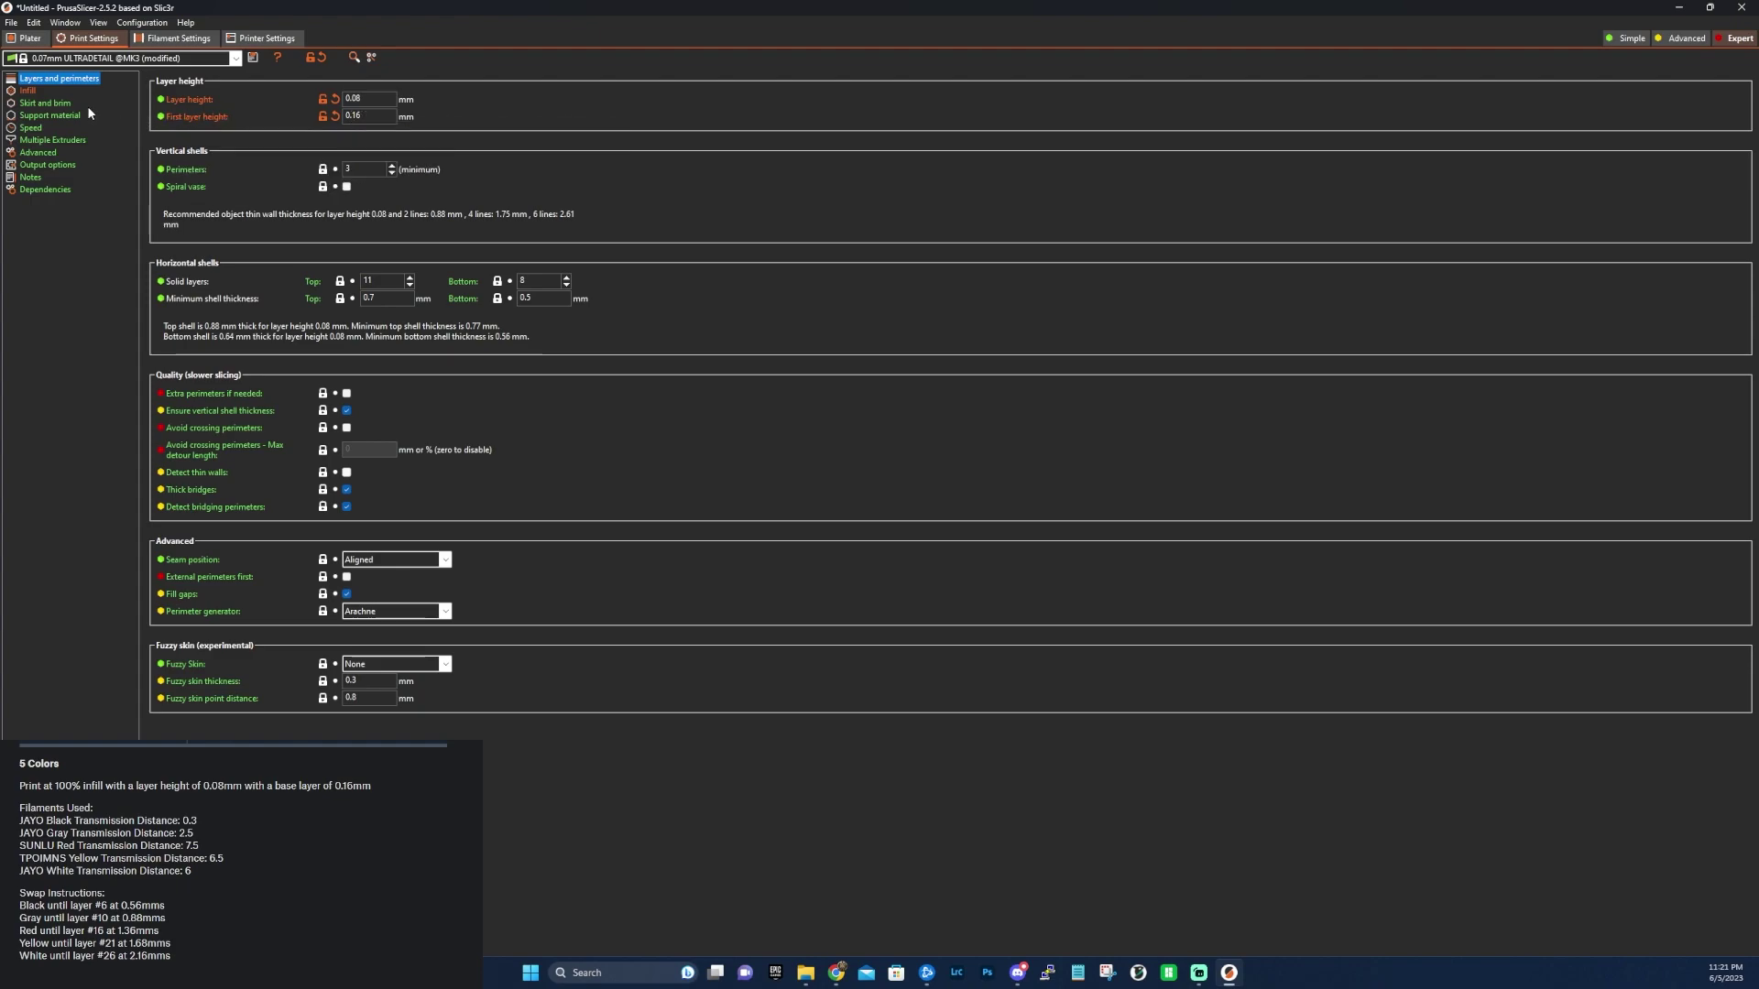
{"action": "left_click", "coordinate": [29, 90]}
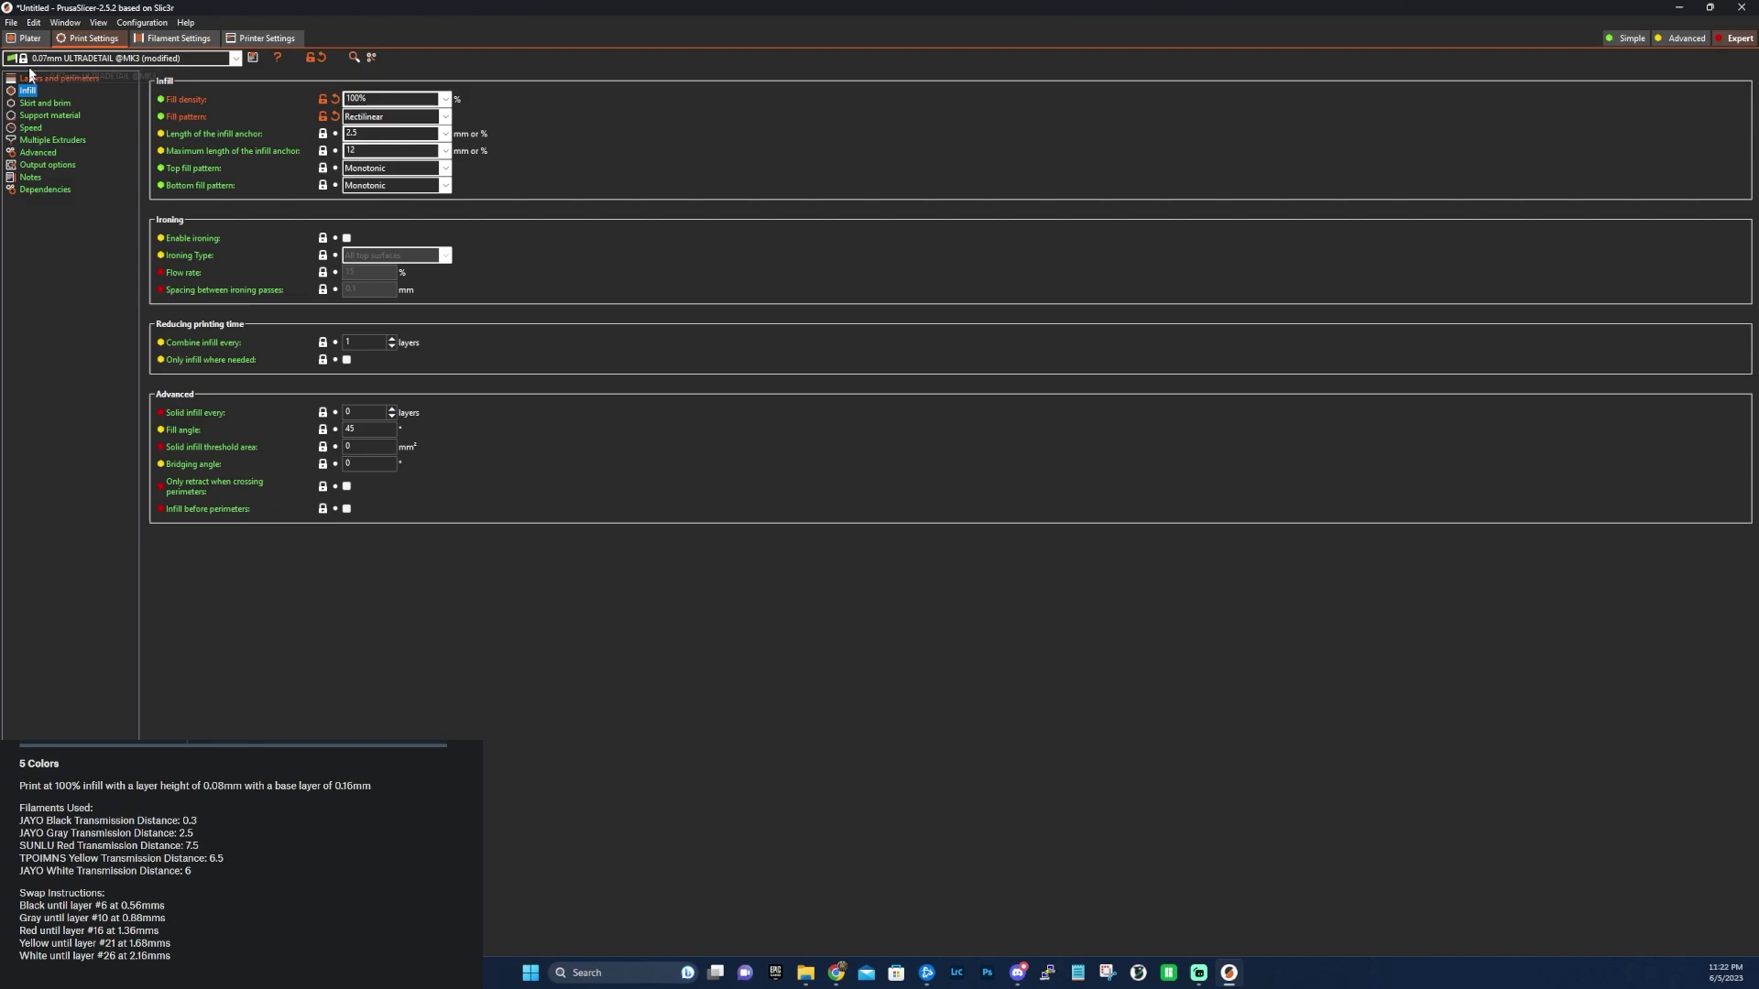
{"action": "left_click", "coordinate": [27, 37]}
{"action": "left_click", "coordinate": [1615, 944]}
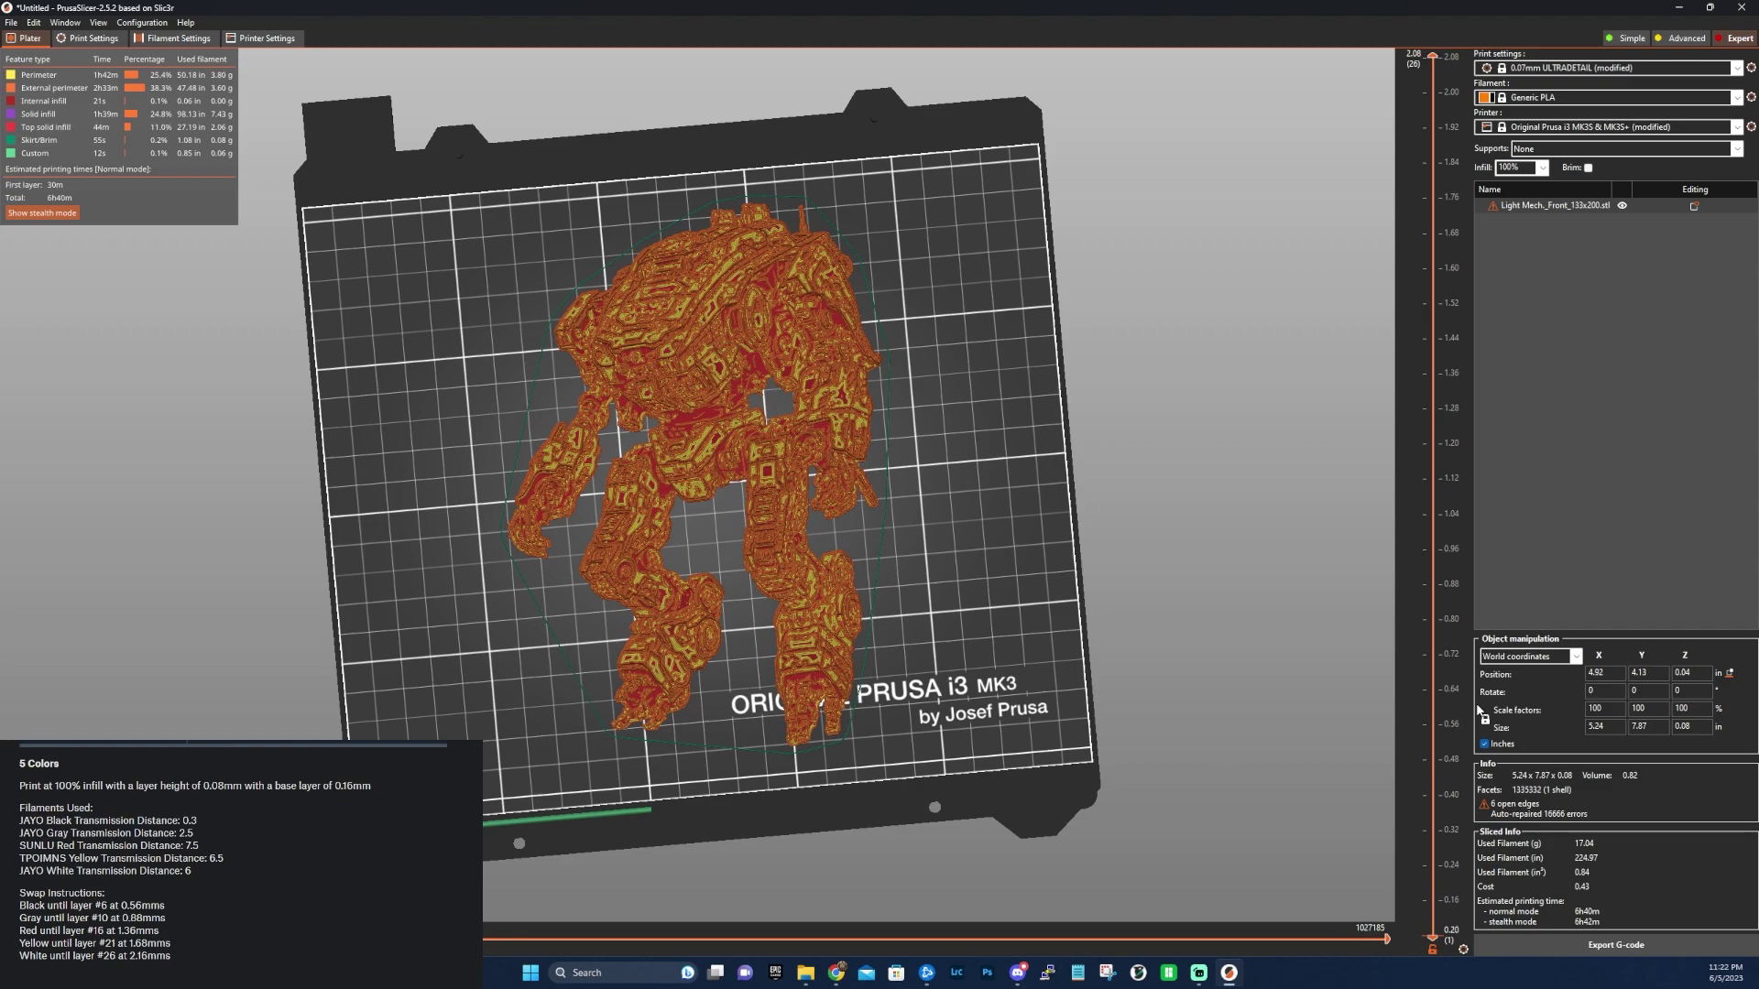
Insert a colour change to gray at the 0.56 mm layer.
{"action": "left_click_drag", "start_coordinate": [1432, 56], "coordinate": [1430, 724]}
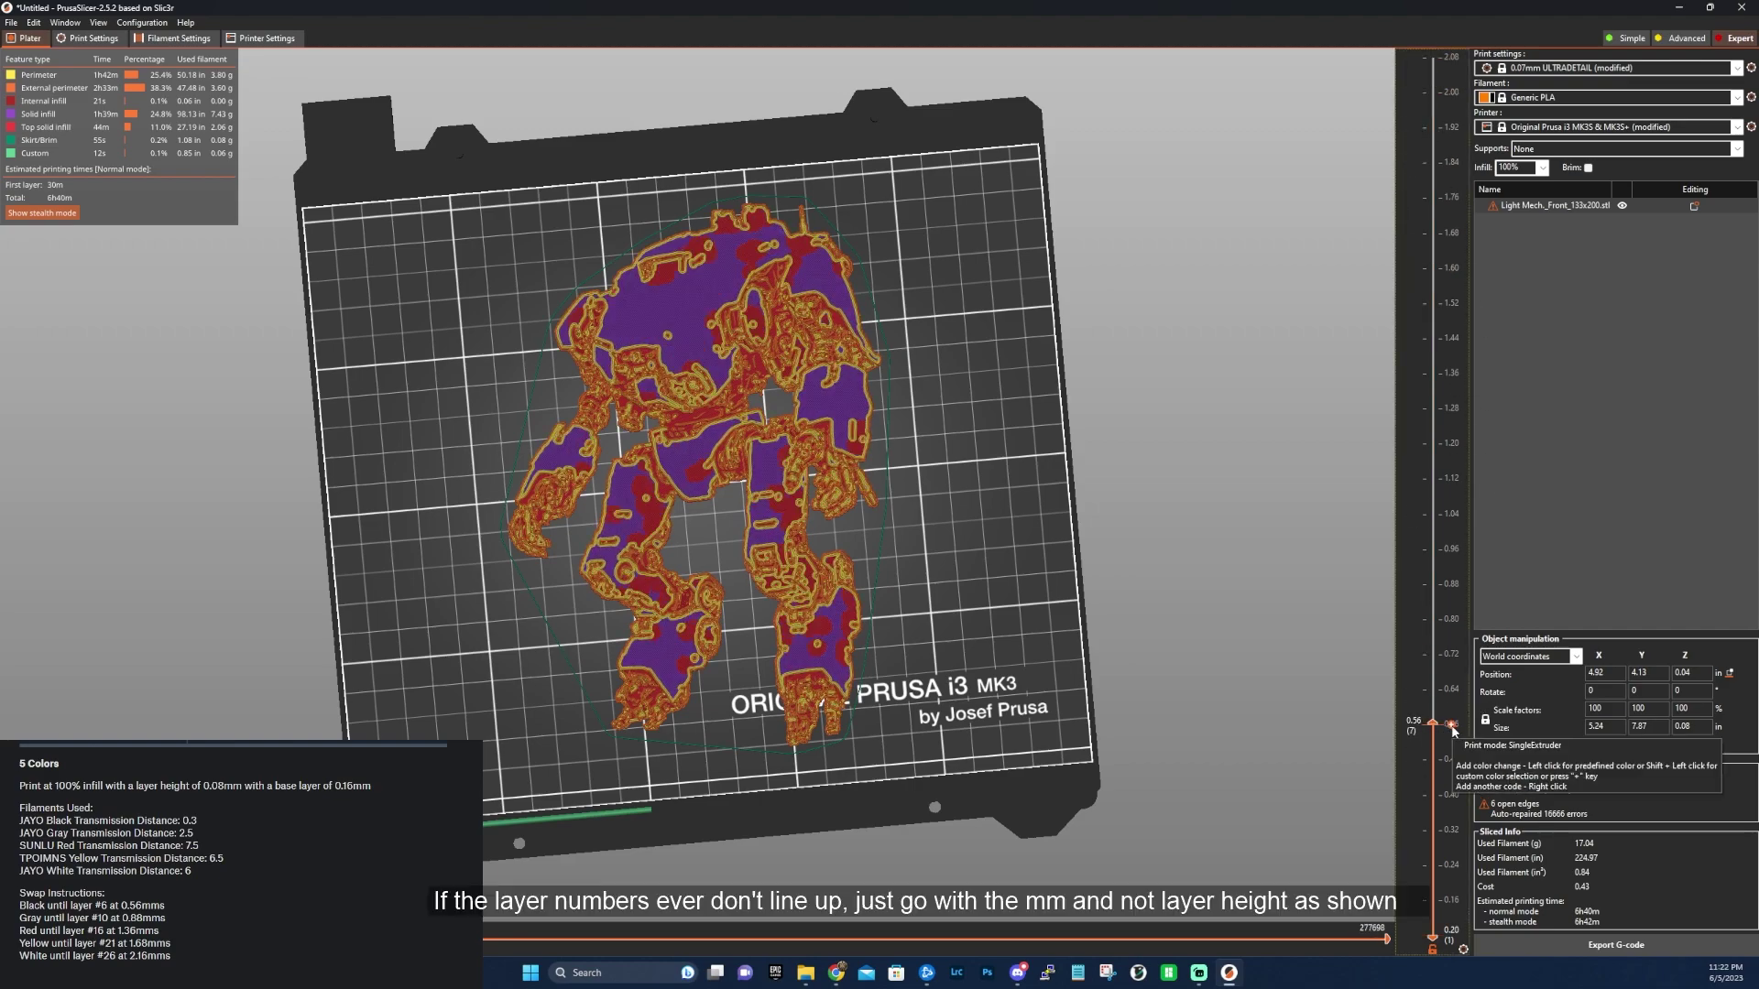
{"action": "right_click", "coordinate": [1452, 728]}
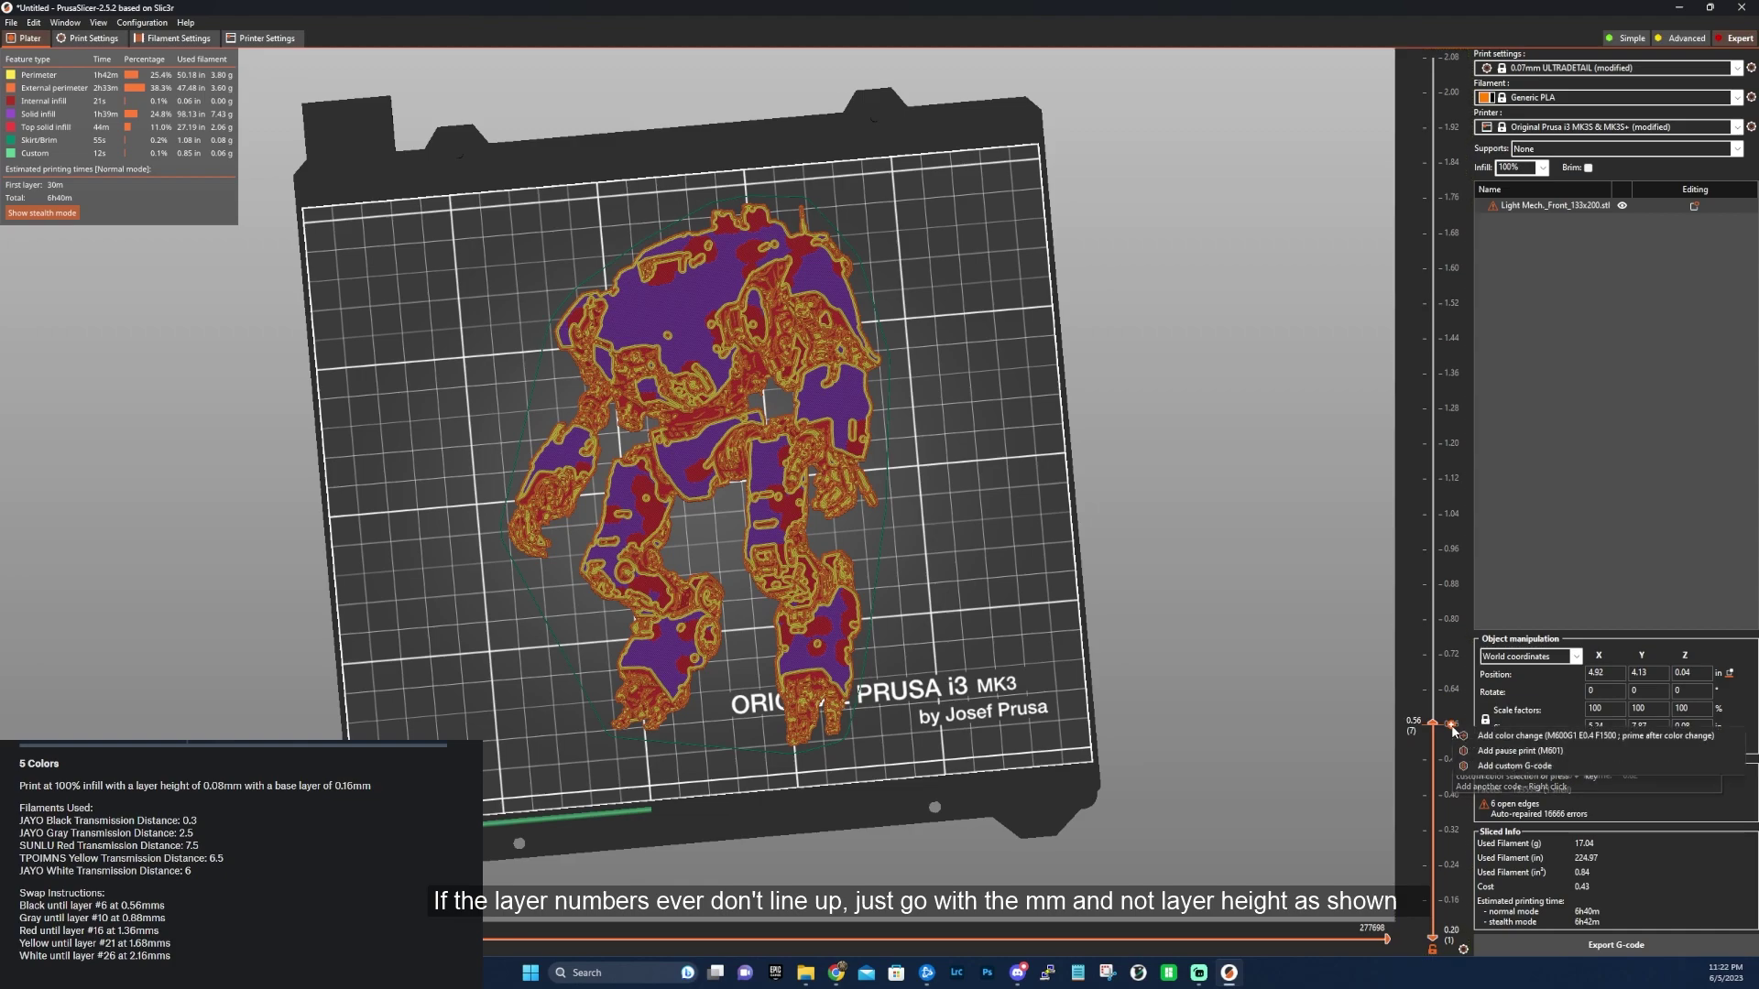
{"action": "left_click", "coordinate": [1502, 736]}
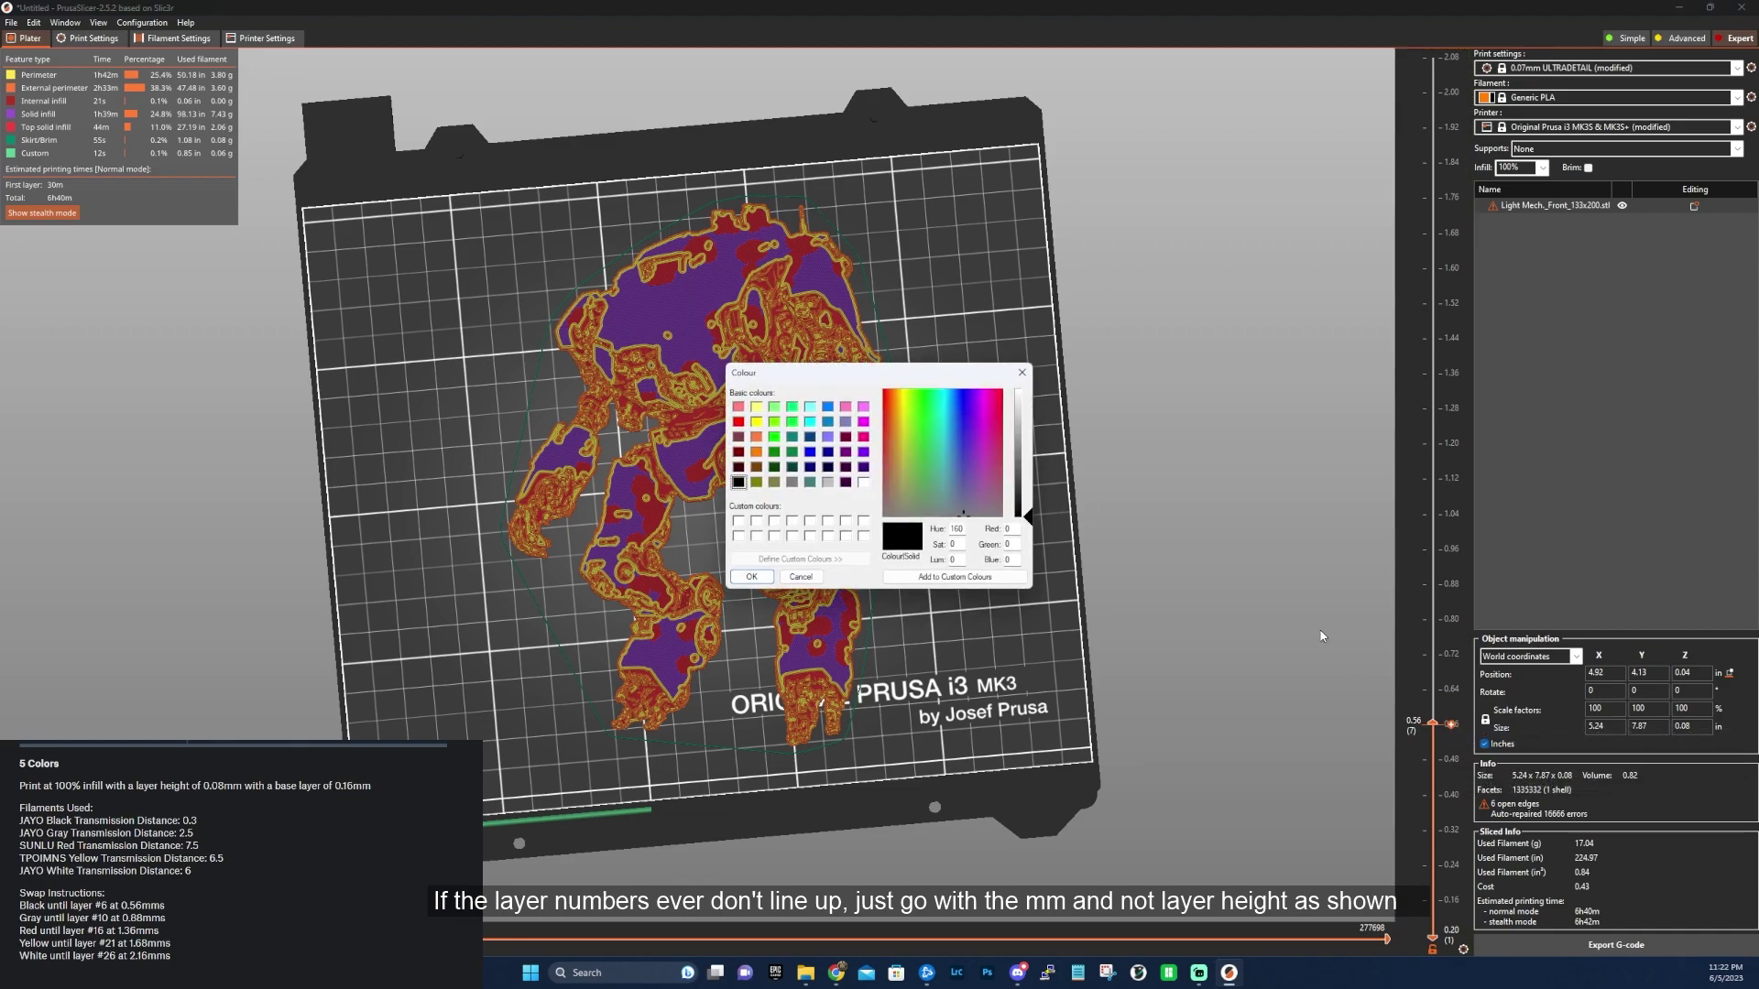
{"action": "left_click", "coordinate": [791, 482]}
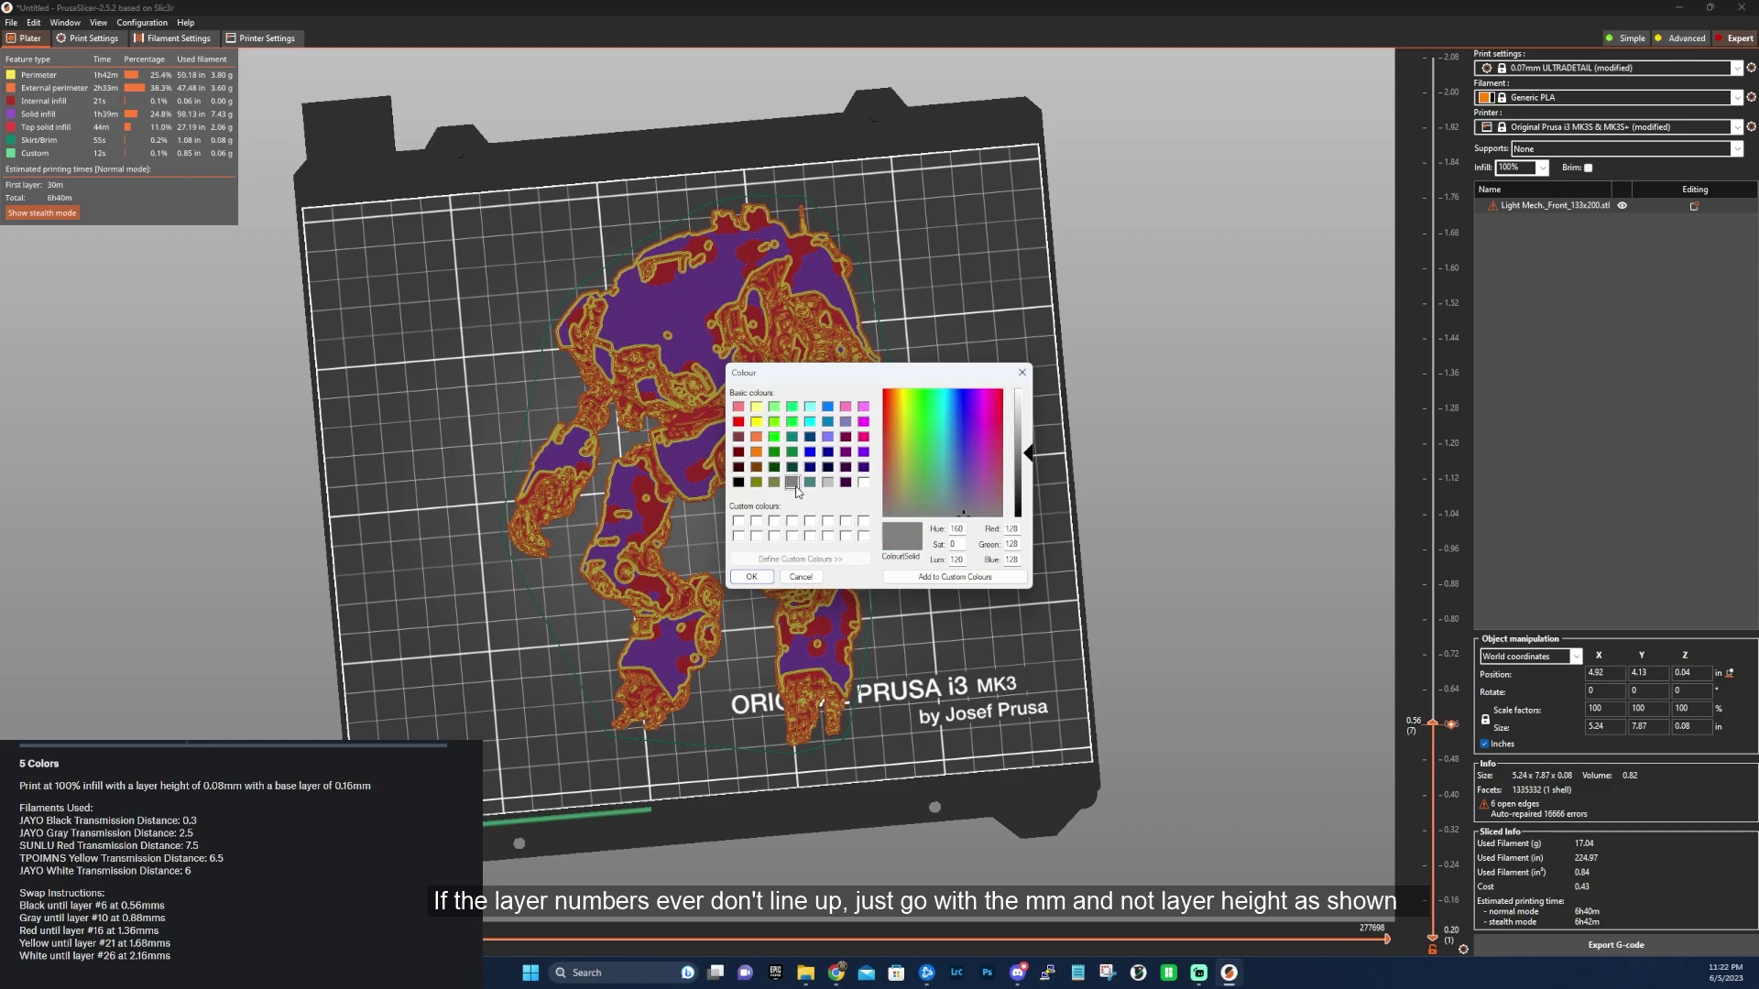
{"action": "left_click", "coordinate": [751, 576]}
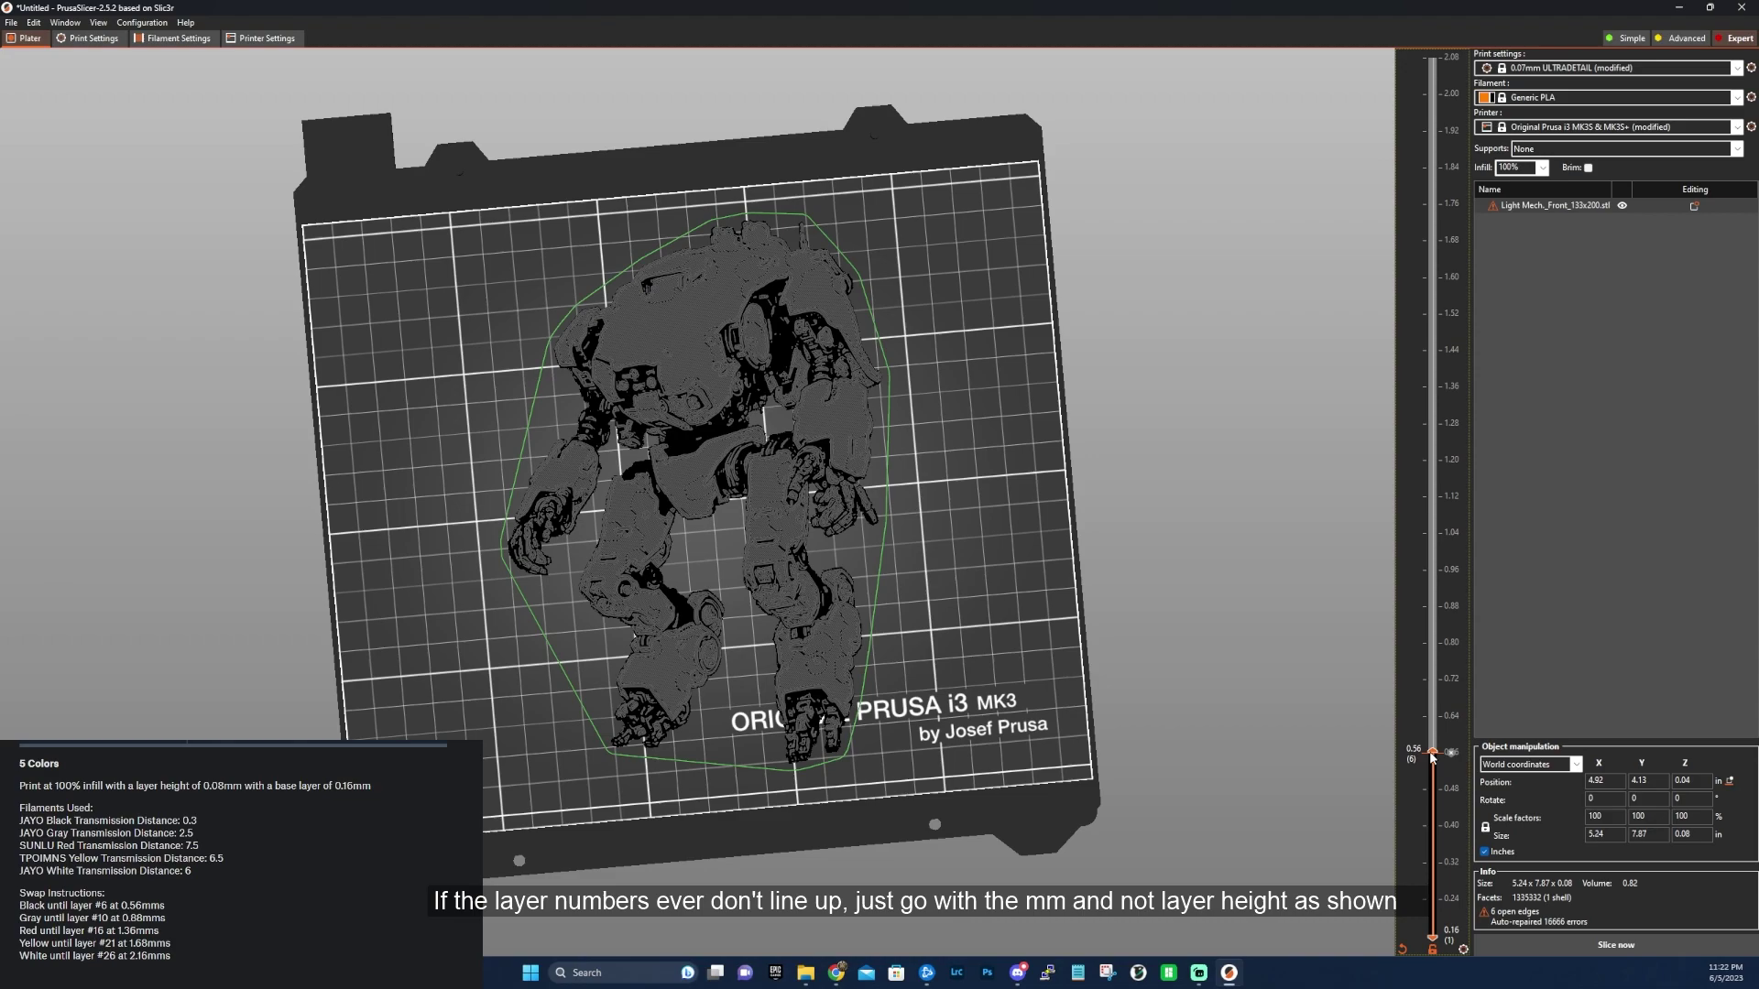
Insert a colour change to red at the 0.88 mm layer.
{"action": "left_click_drag", "start_coordinate": [1433, 756], "coordinate": [1432, 608]}
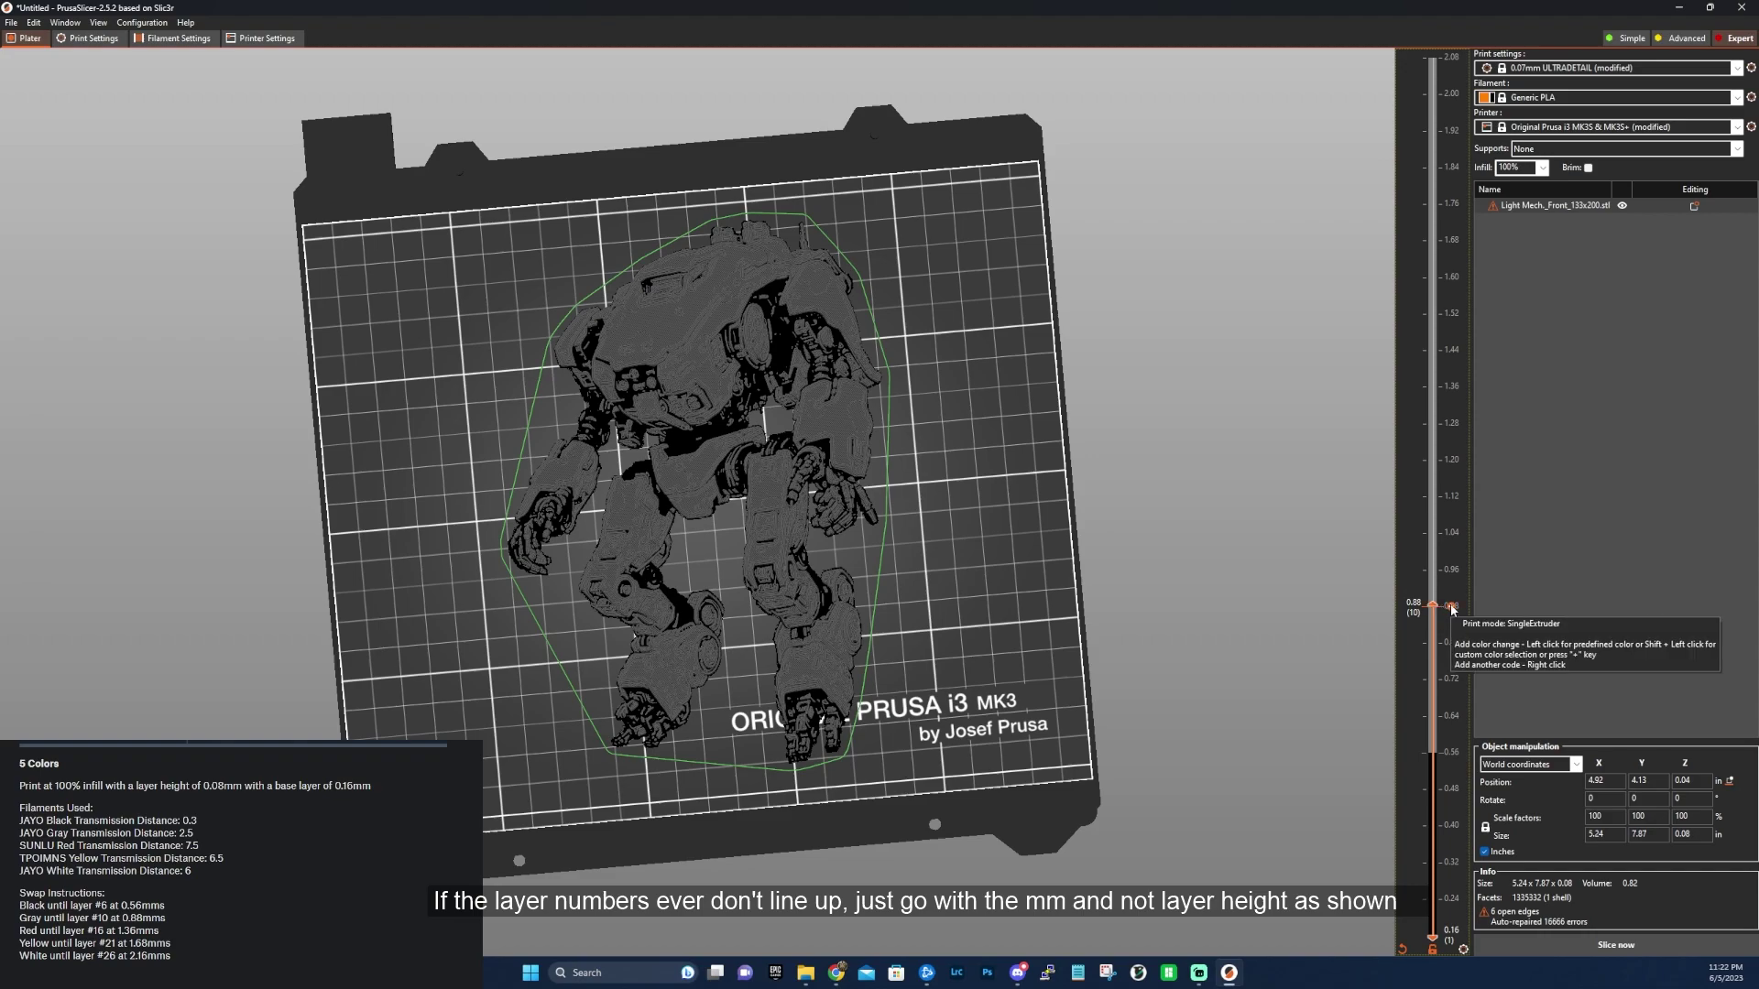
{"action": "right_click", "coordinate": [1451, 606]}
{"action": "left_click", "coordinate": [1476, 618]}
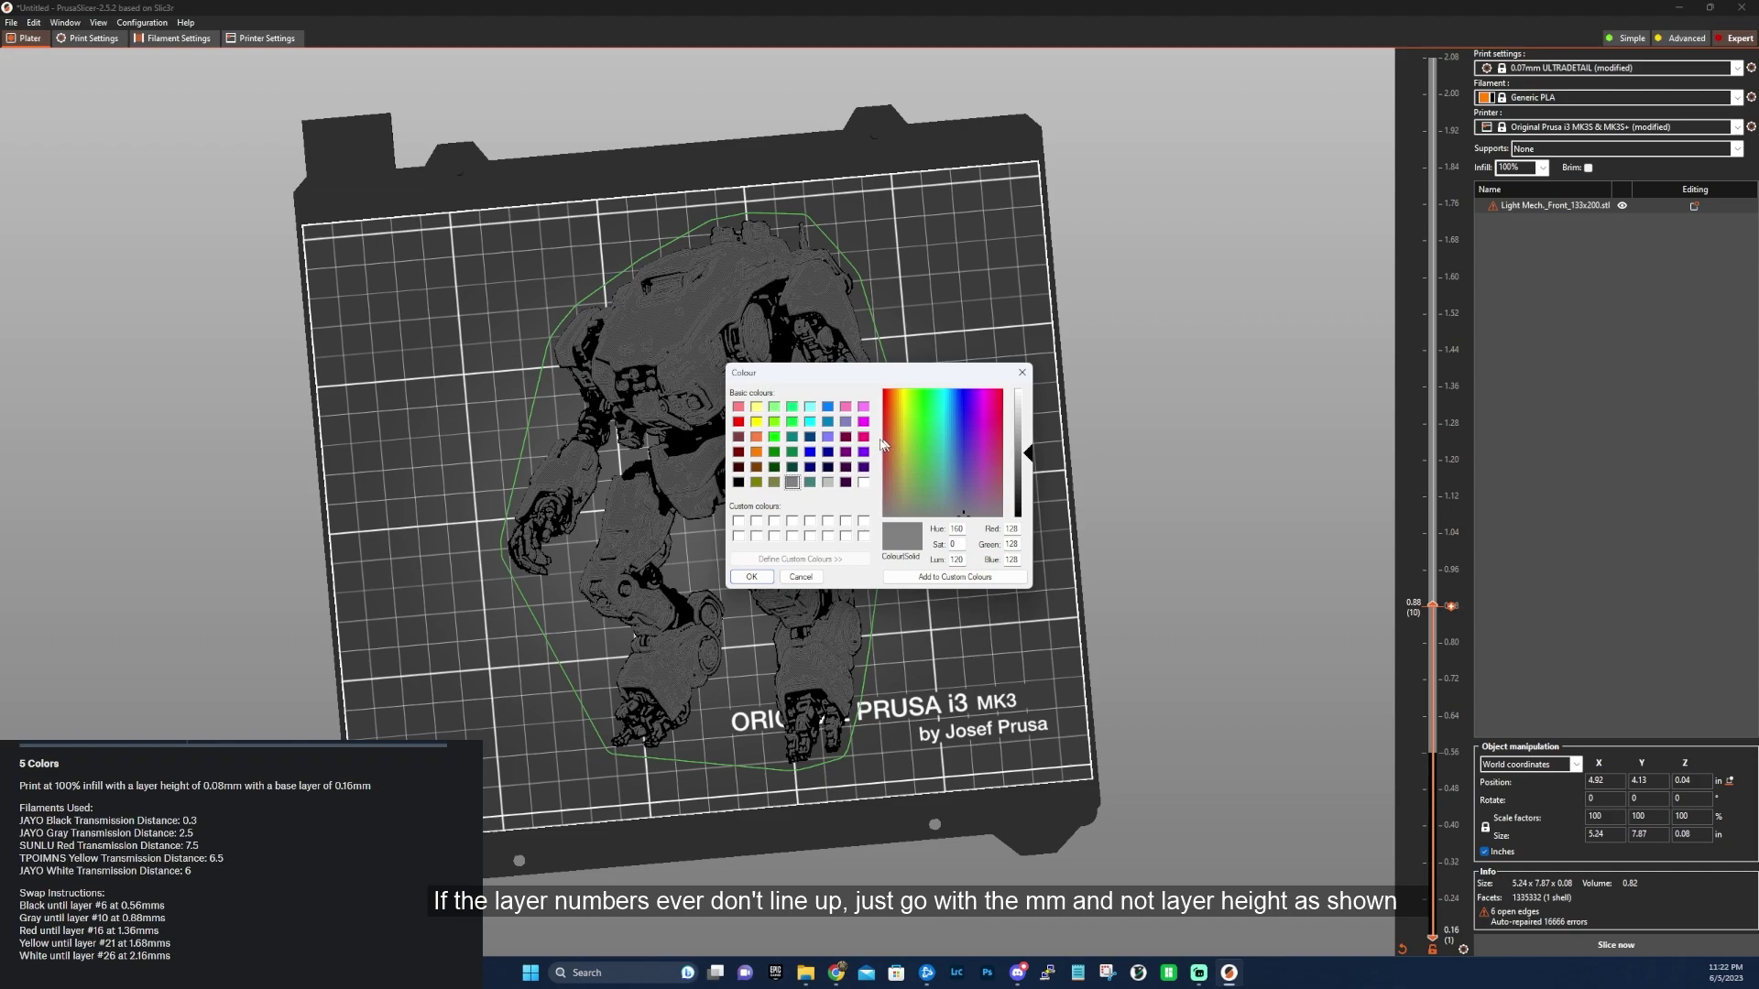
{"action": "left_click", "coordinate": [738, 421]}
{"action": "left_click", "coordinate": [751, 576]}
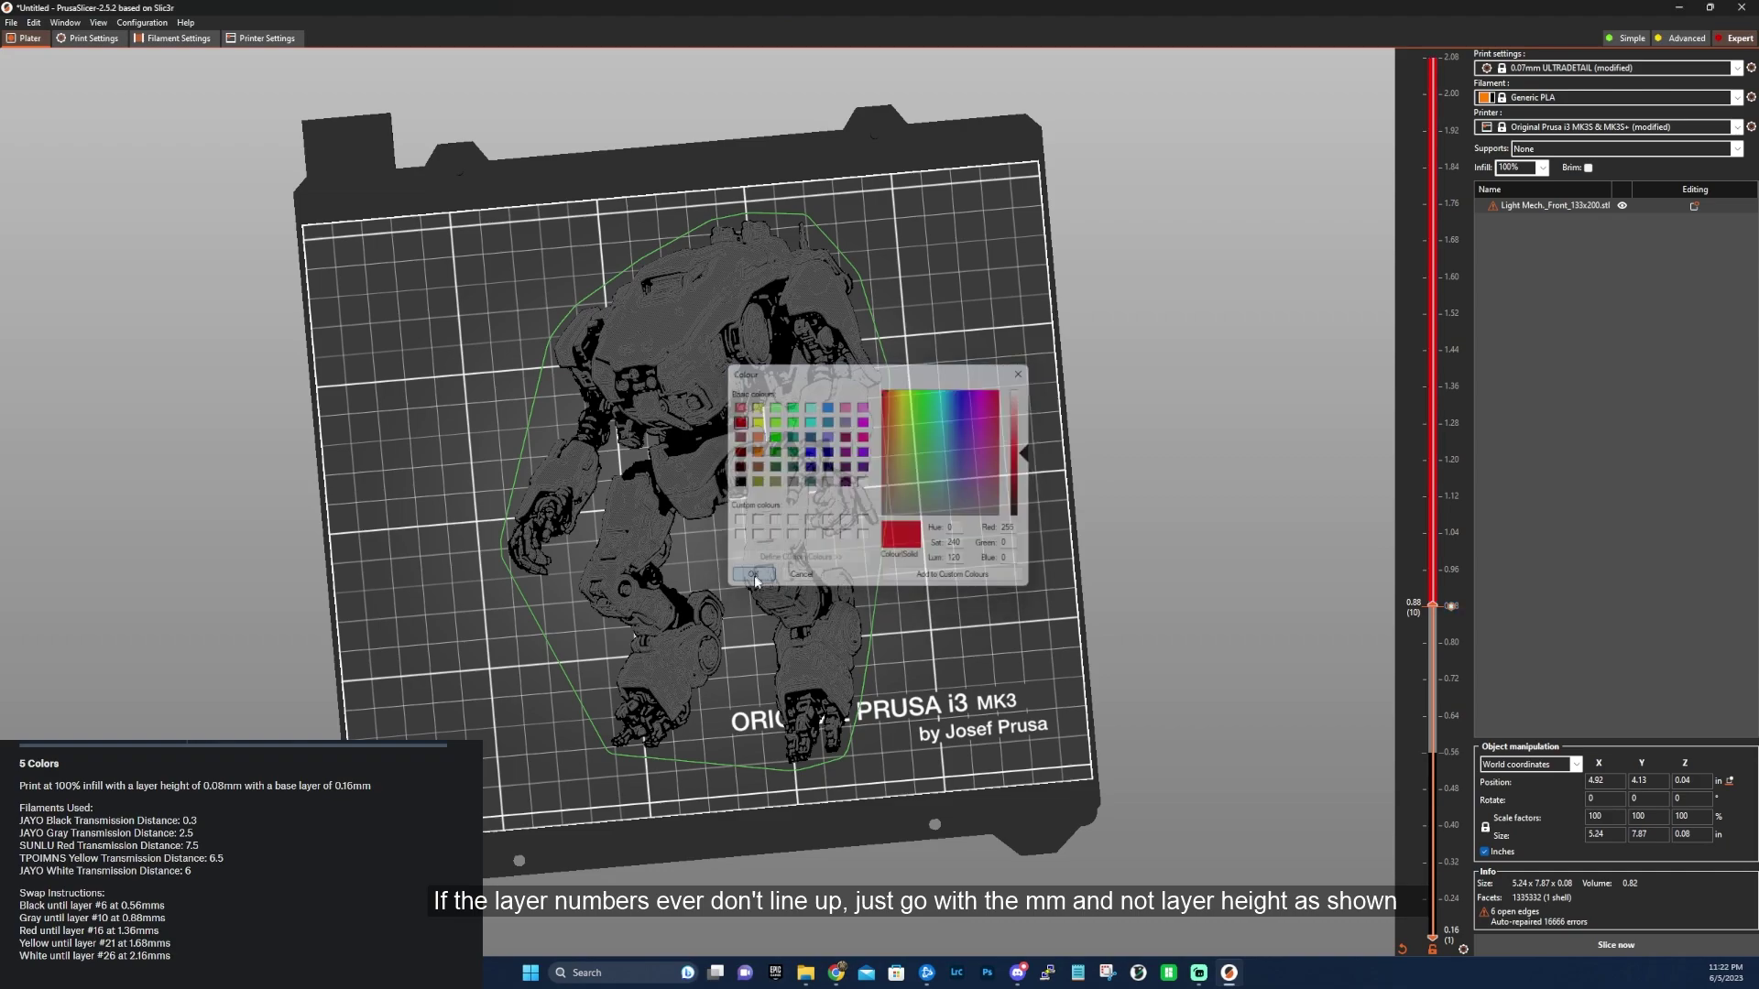
Insert a colour change to yellow at the 1.36 mm layer.
{"action": "left_click_drag", "start_coordinate": [1435, 607], "coordinate": [1430, 387]}
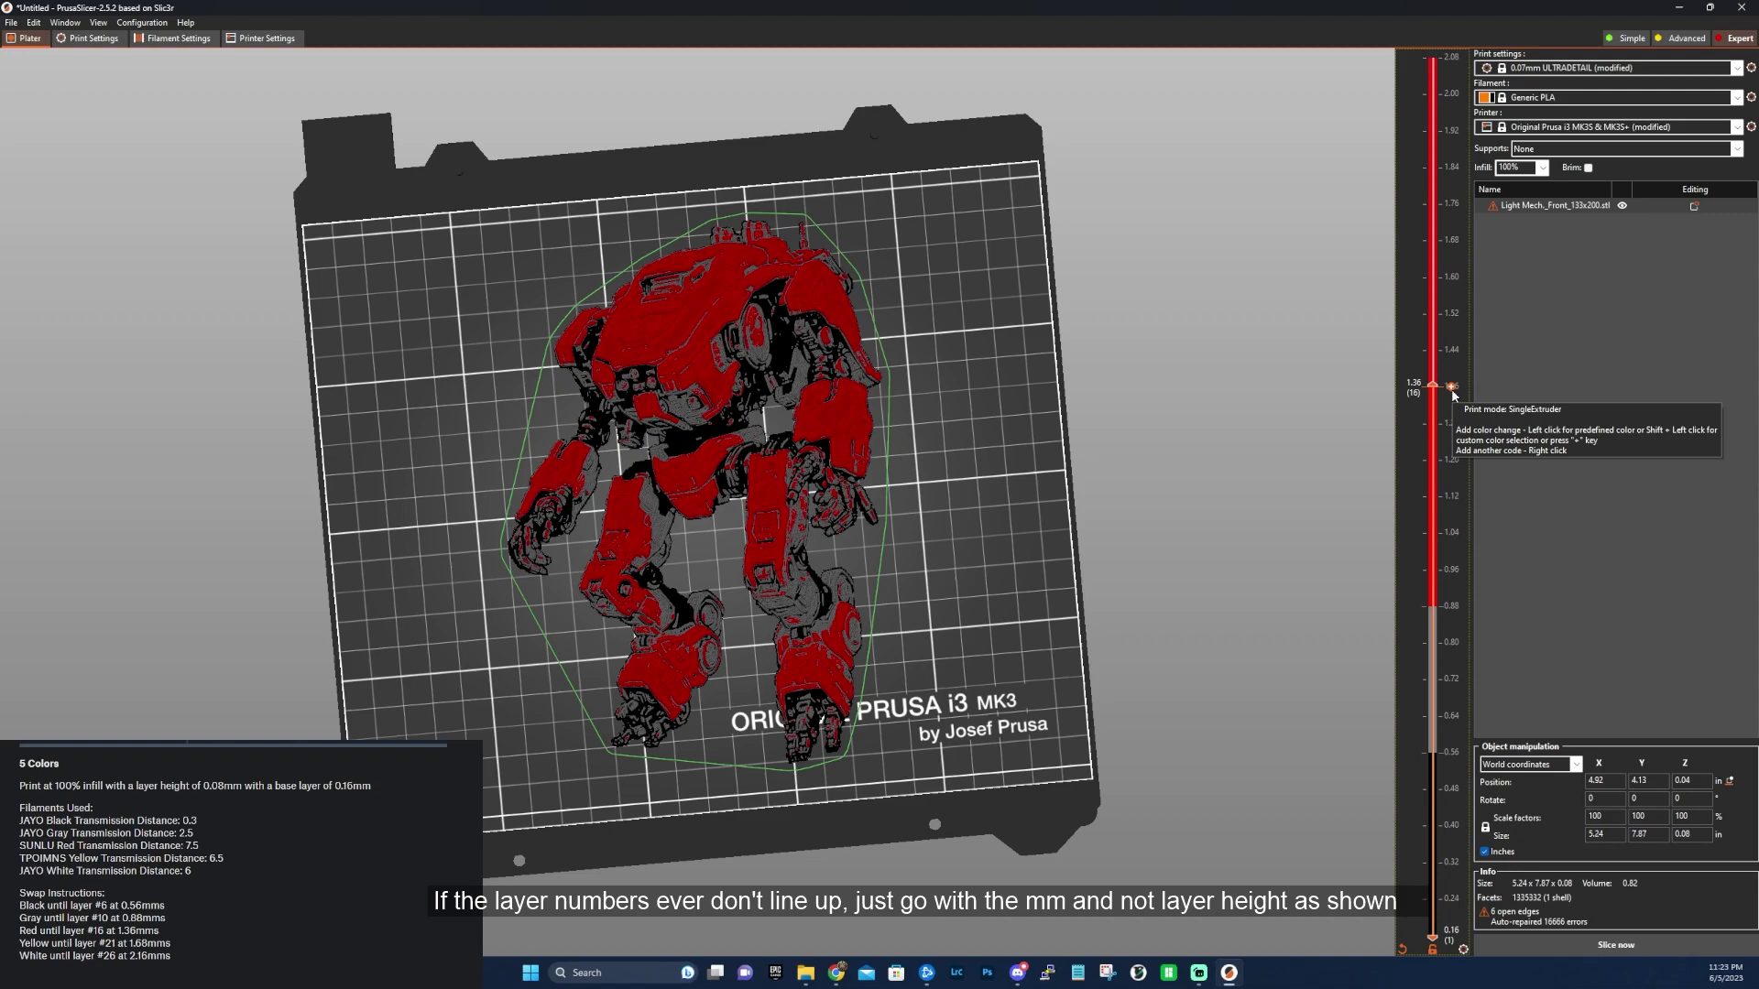
{"action": "left_click", "coordinate": [1452, 389], "text": "shift"}
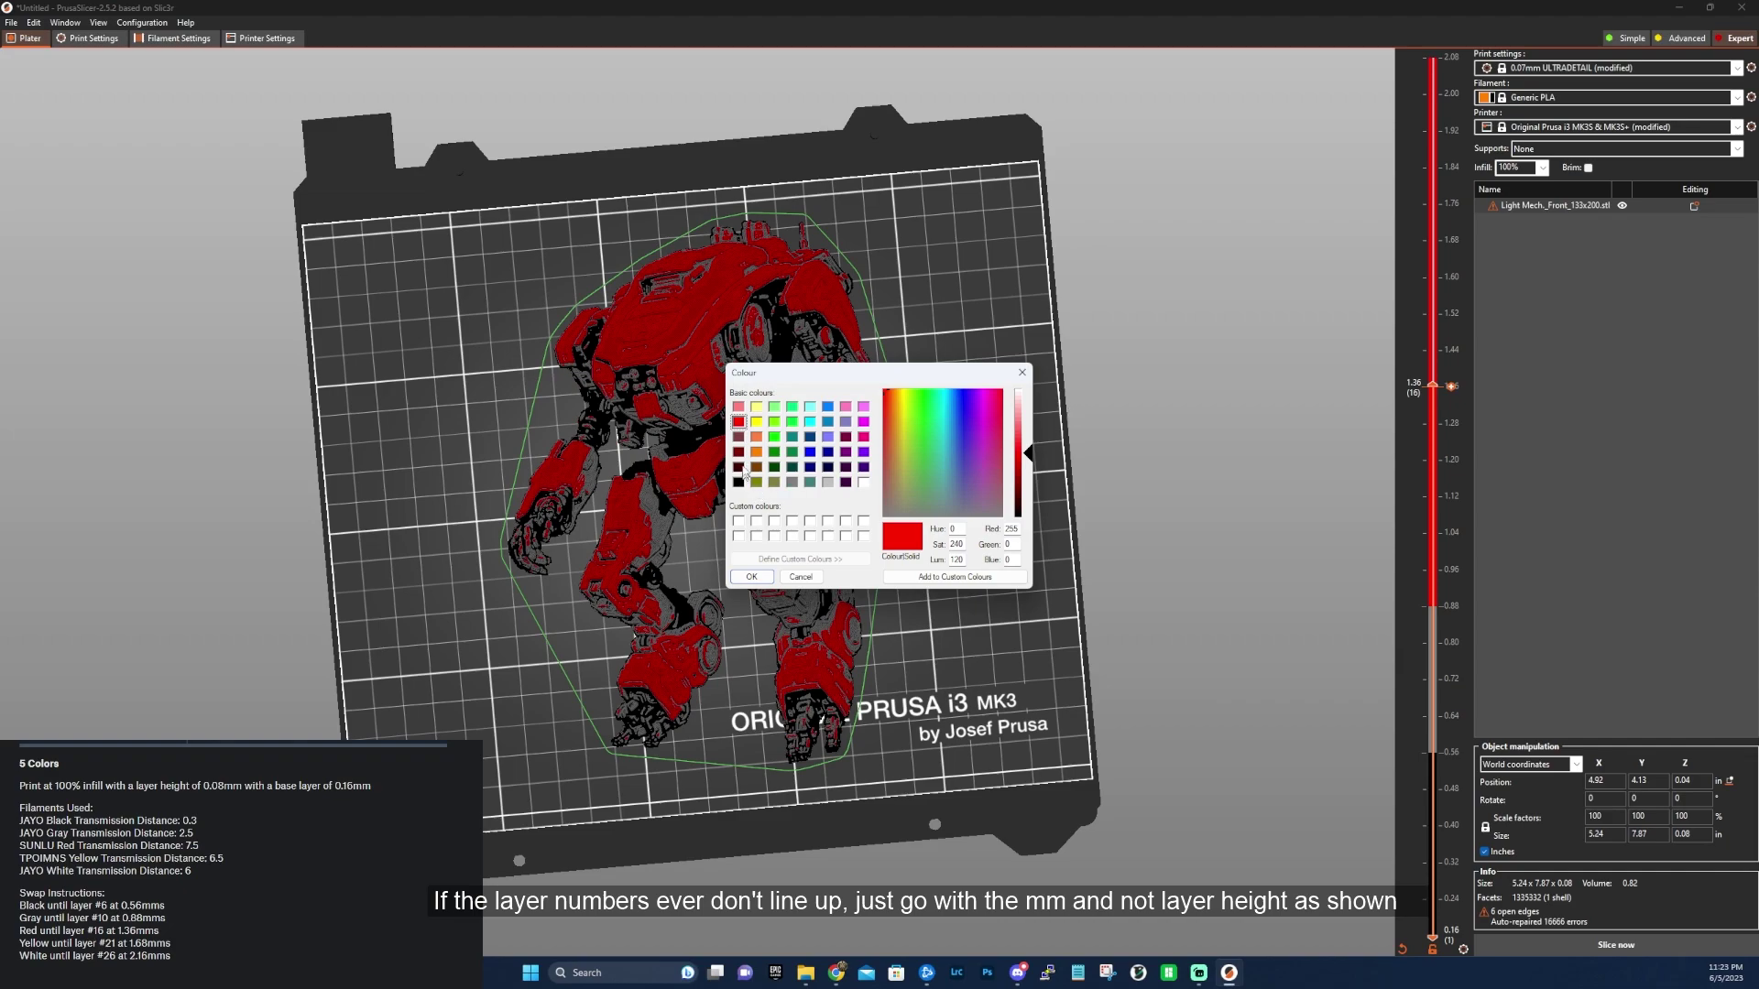
{"action": "left_click", "coordinate": [757, 421]}
{"action": "left_click", "coordinate": [751, 576]}
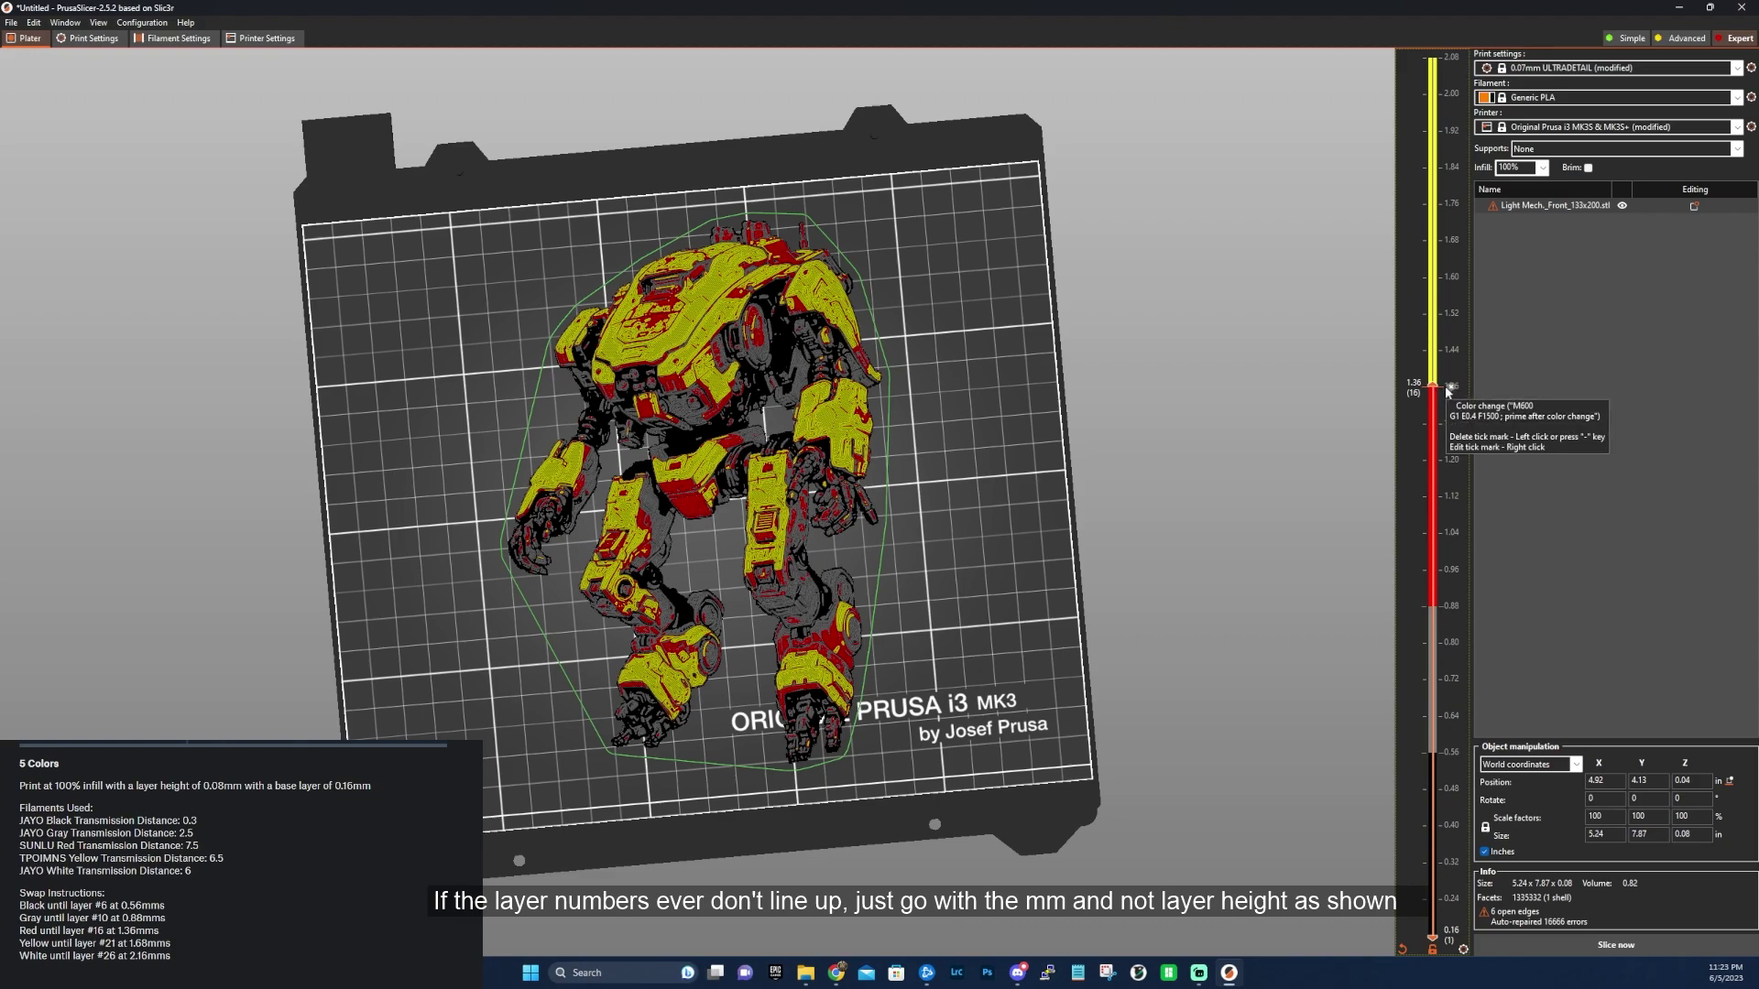
Insert a colour change to white at the 1.76 mm layer.
{"action": "left_click_drag", "start_coordinate": [1438, 388], "coordinate": [1436, 209]}
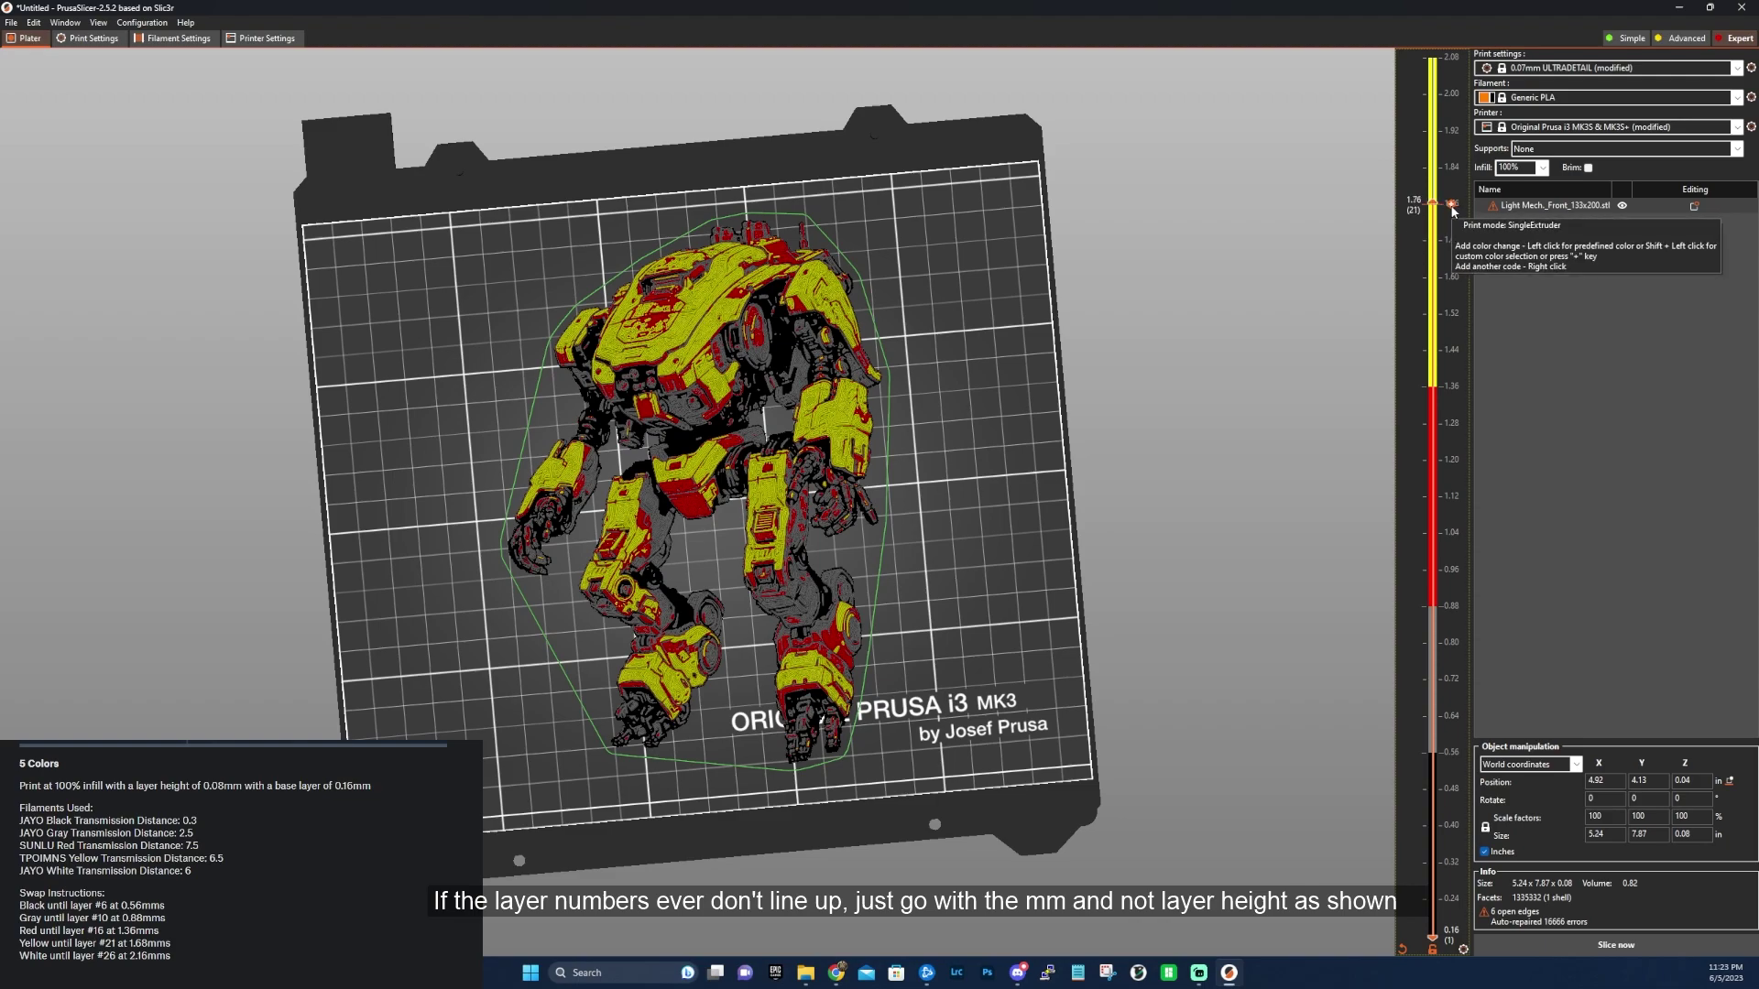
{"action": "left_click", "coordinate": [1452, 207], "text": "shift"}
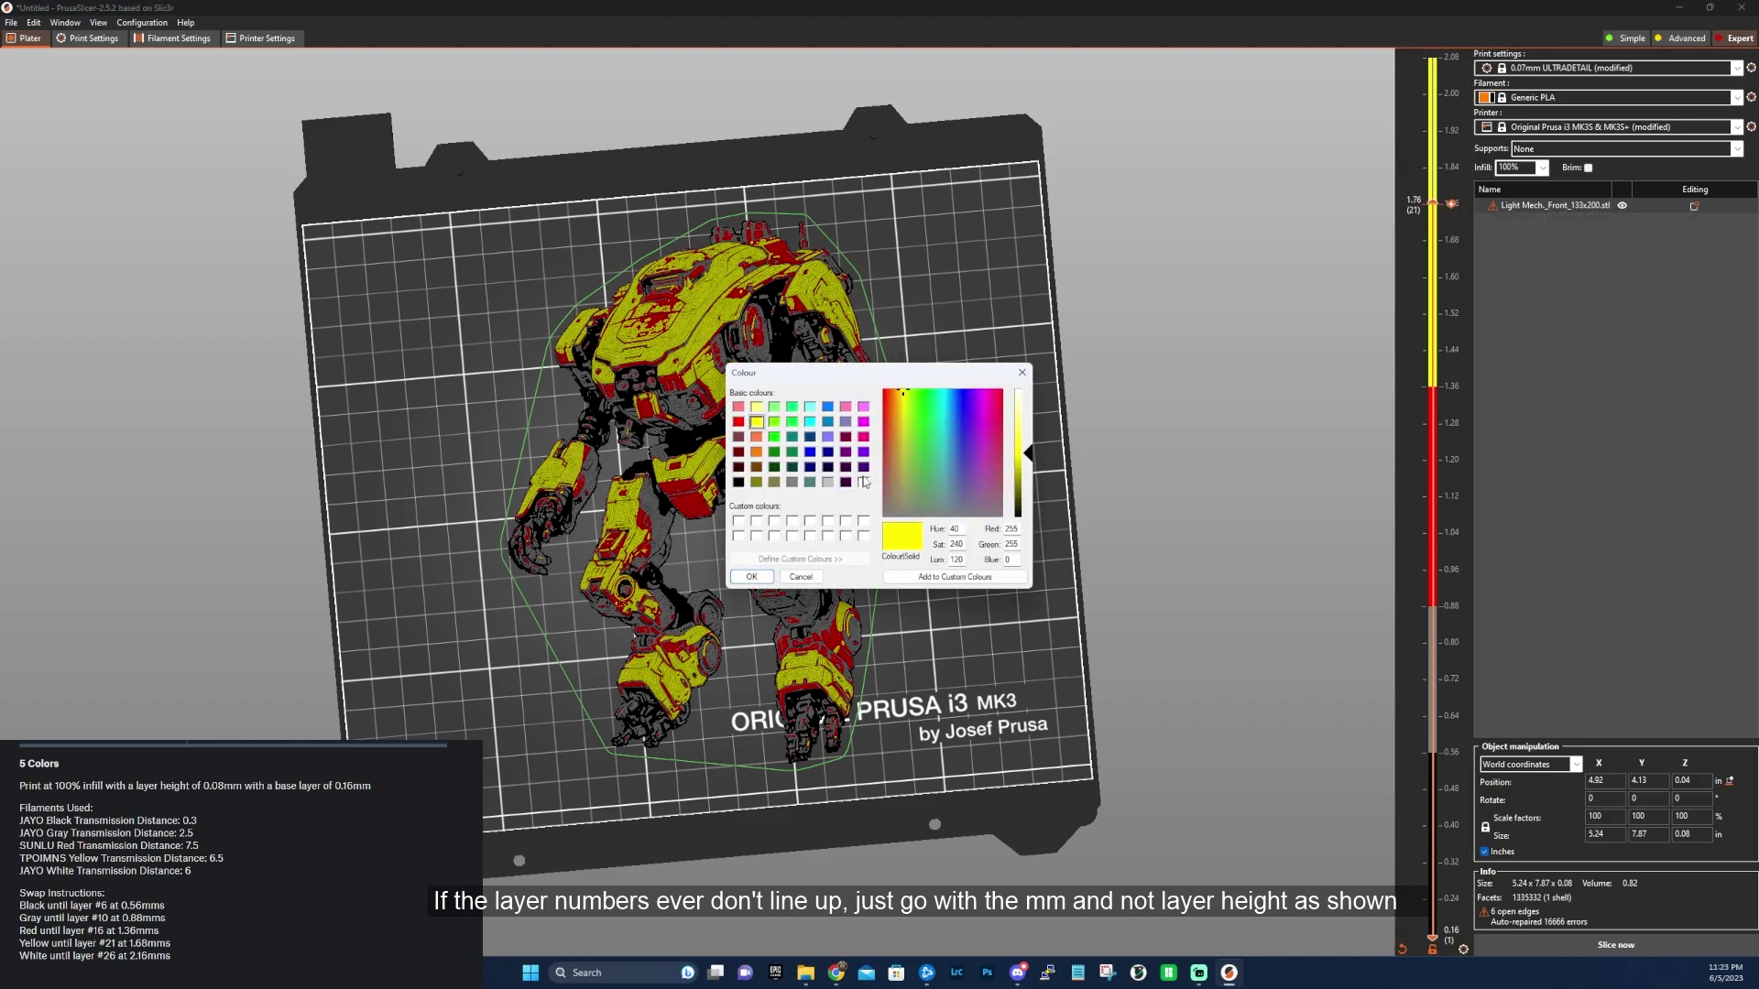
{"action": "left_click", "coordinate": [863, 483]}
{"action": "left_click", "coordinate": [751, 577]}
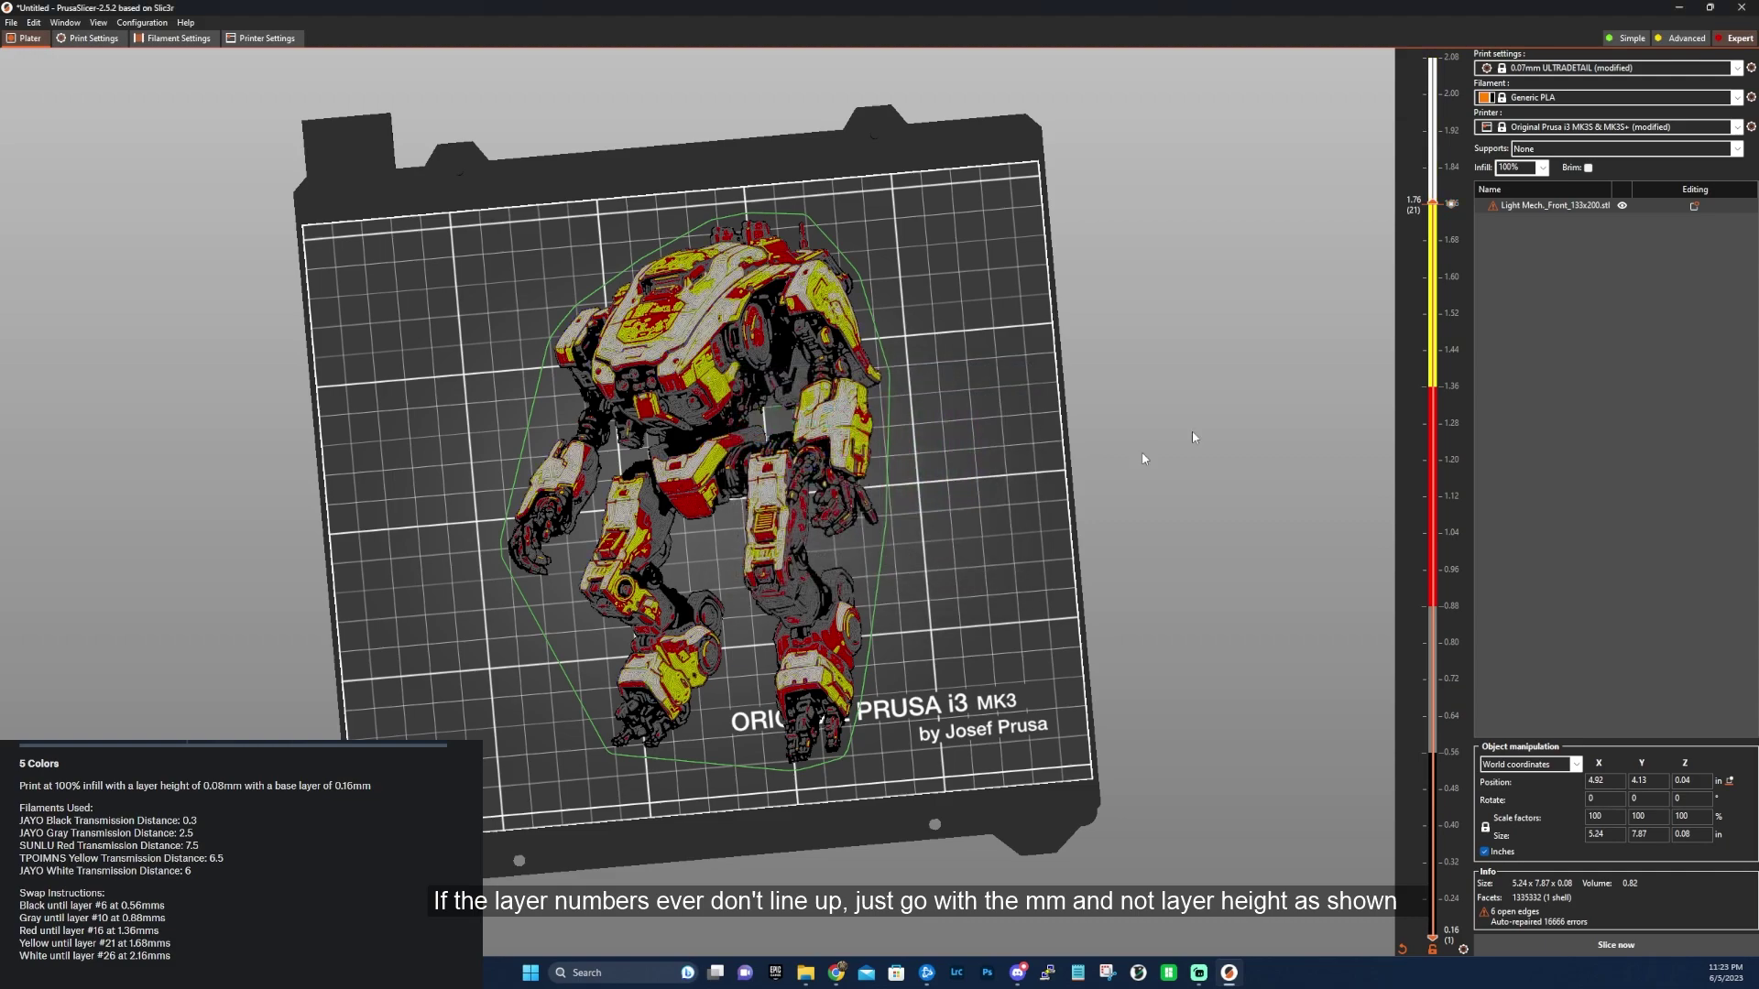
Extend the preview to the top layer and re-slice with the five colour changes.
{"action": "left_click_drag", "start_coordinate": [1432, 204], "coordinate": [1422, 75]}
{"action": "left_click", "coordinate": [1634, 944]}
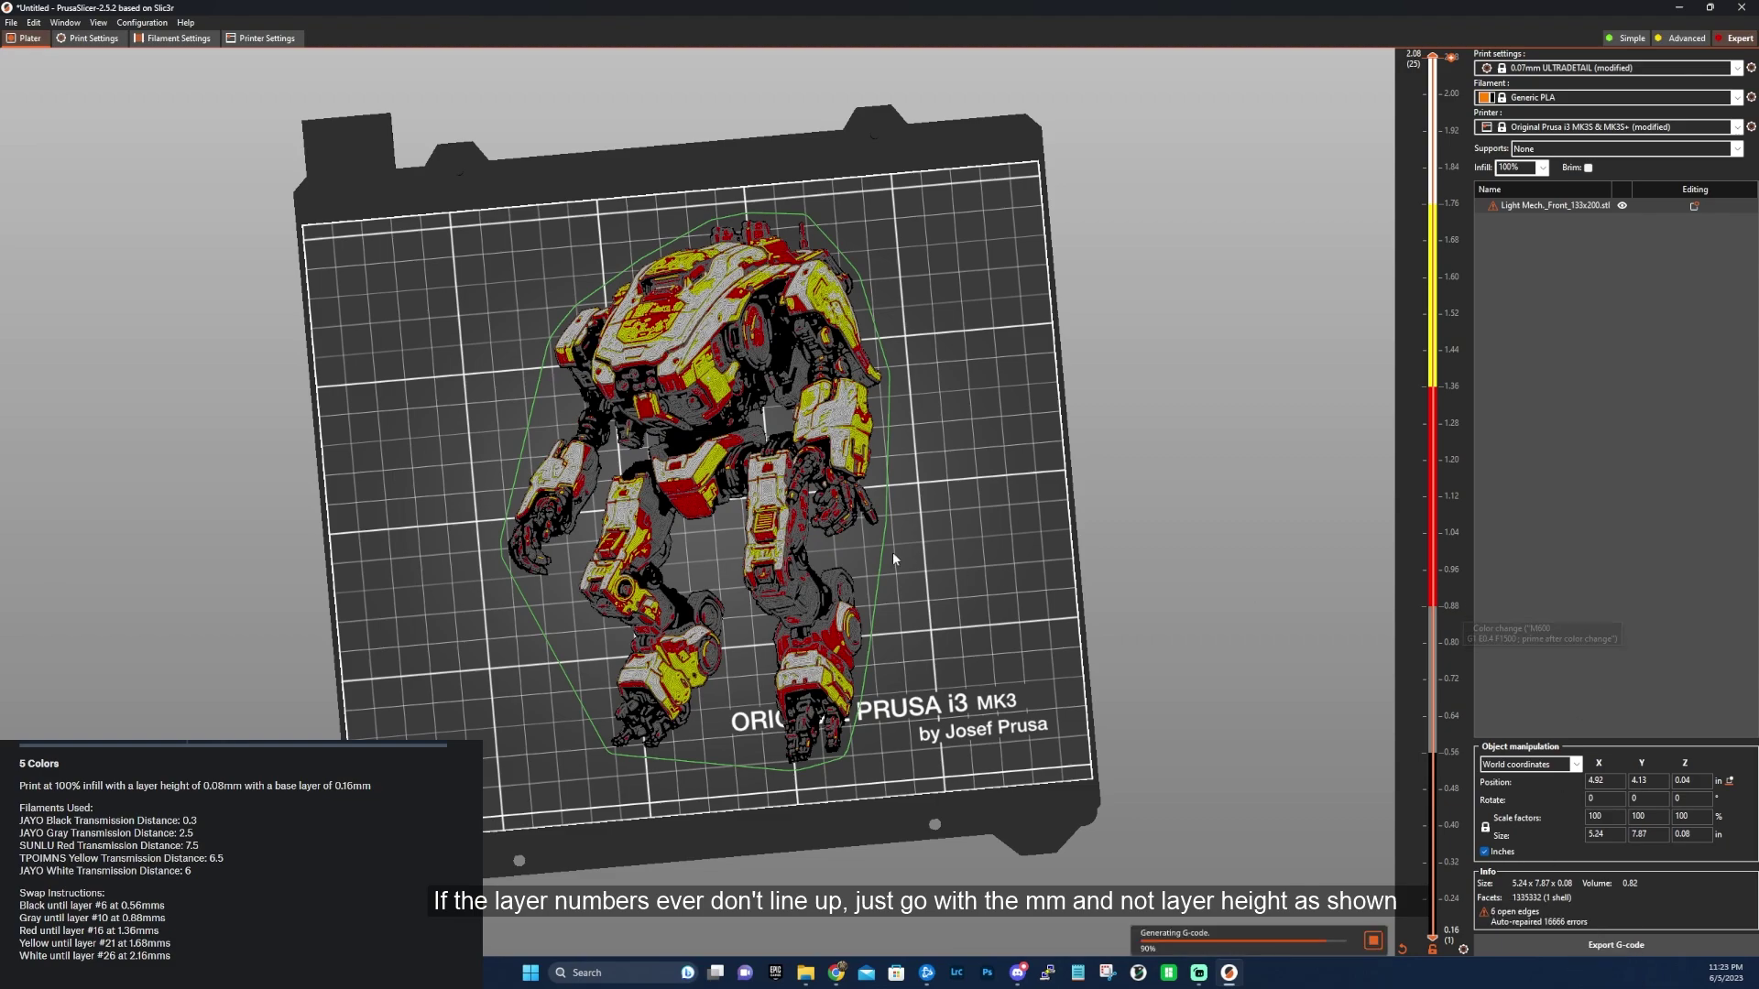